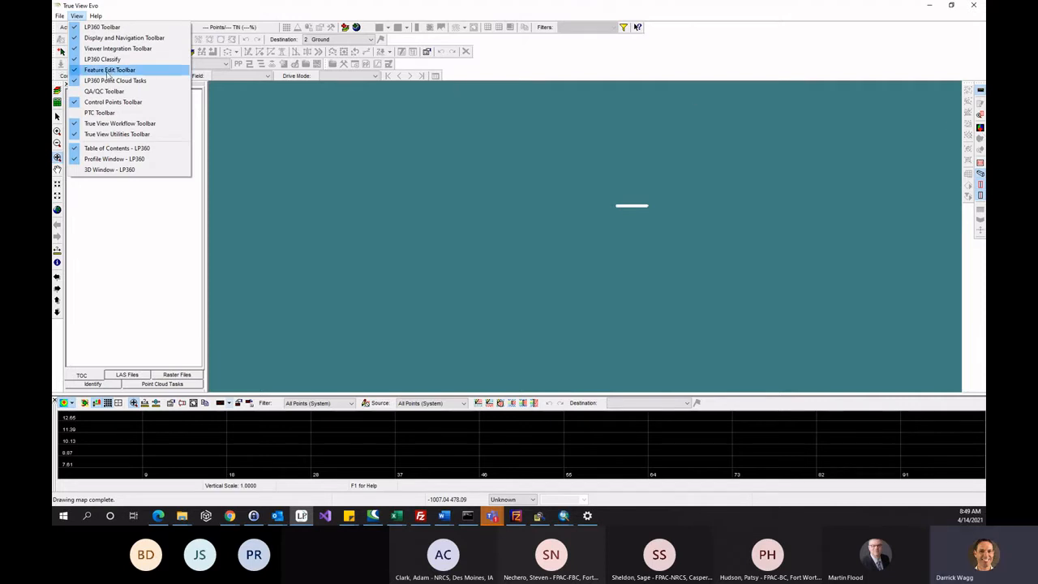
Step: Hide the LP360 Classify, Feature Edit and LP360 Point Cloud Tasks toolbars
{"action": "left_click", "coordinate": [105, 59]}
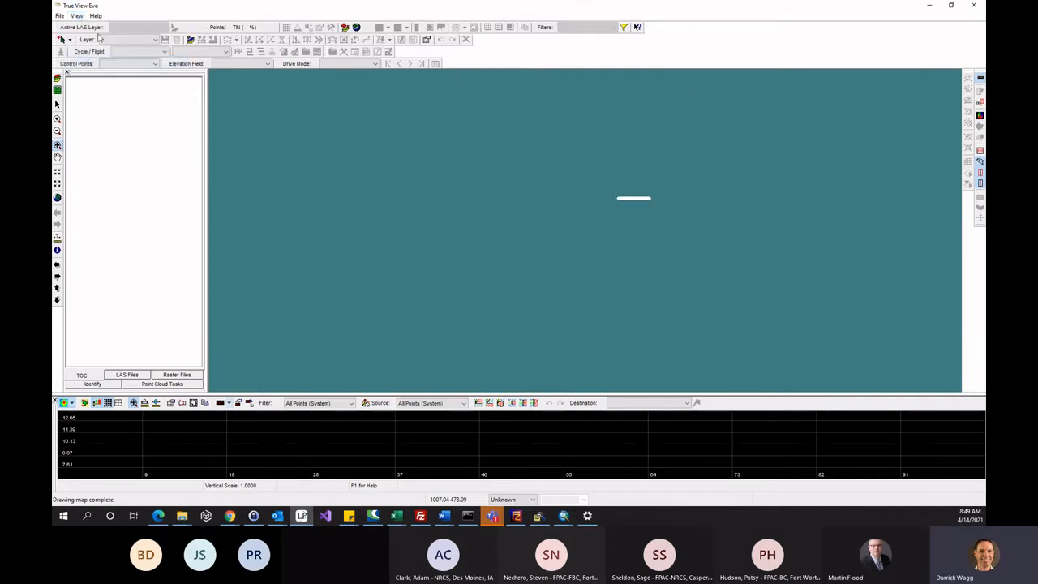
{"action": "left_click", "coordinate": [78, 16]}
{"action": "left_click", "coordinate": [110, 70]}
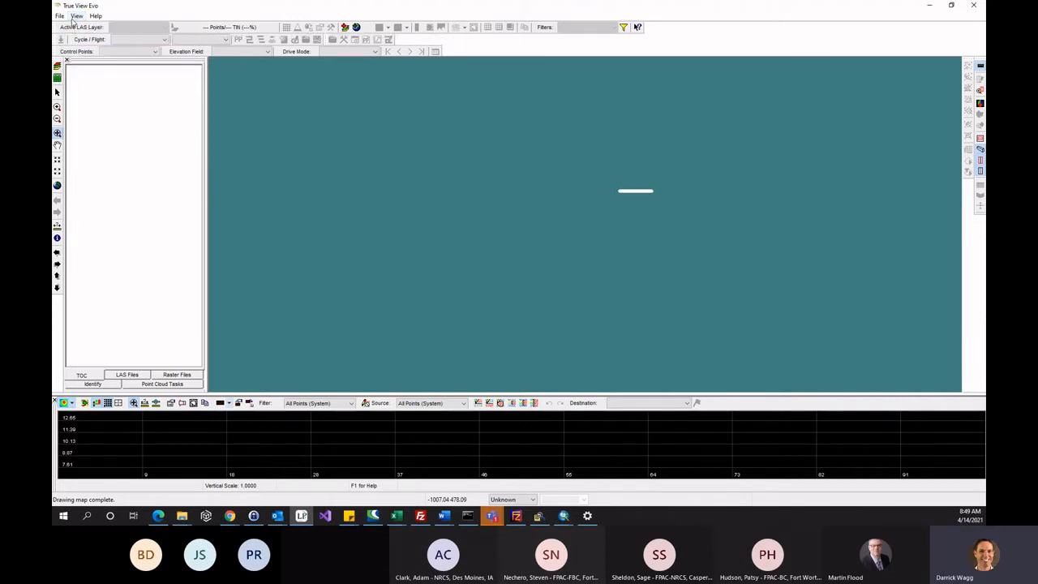
{"action": "left_click", "coordinate": [76, 17]}
{"action": "left_click", "coordinate": [109, 81]}
Step: Hide the Control Points, True View Workflow and True View Utilities toolbars
{"action": "left_click", "coordinate": [76, 16]}
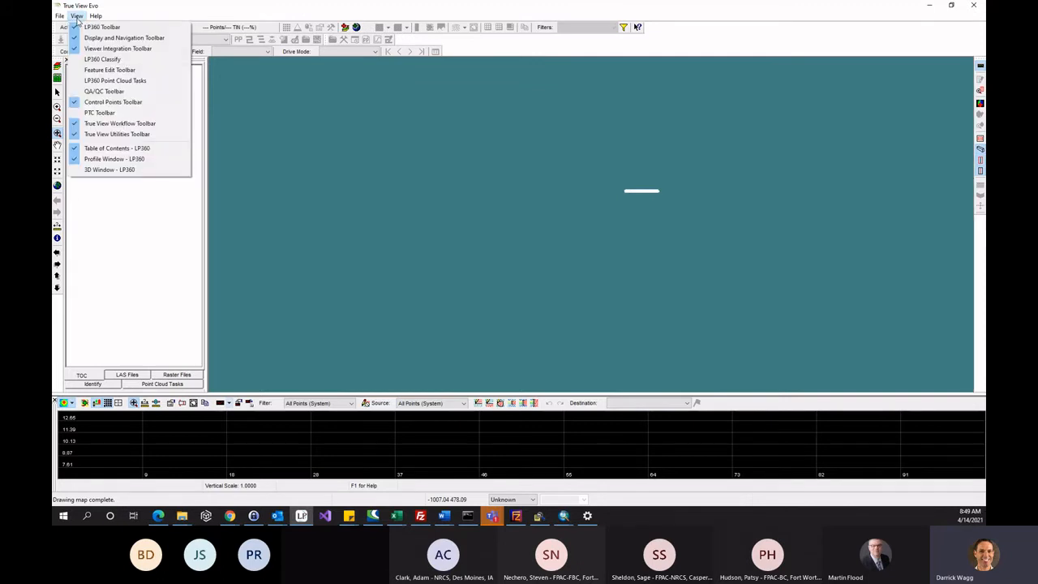
{"action": "left_click", "coordinate": [104, 104]}
{"action": "left_click", "coordinate": [76, 16]}
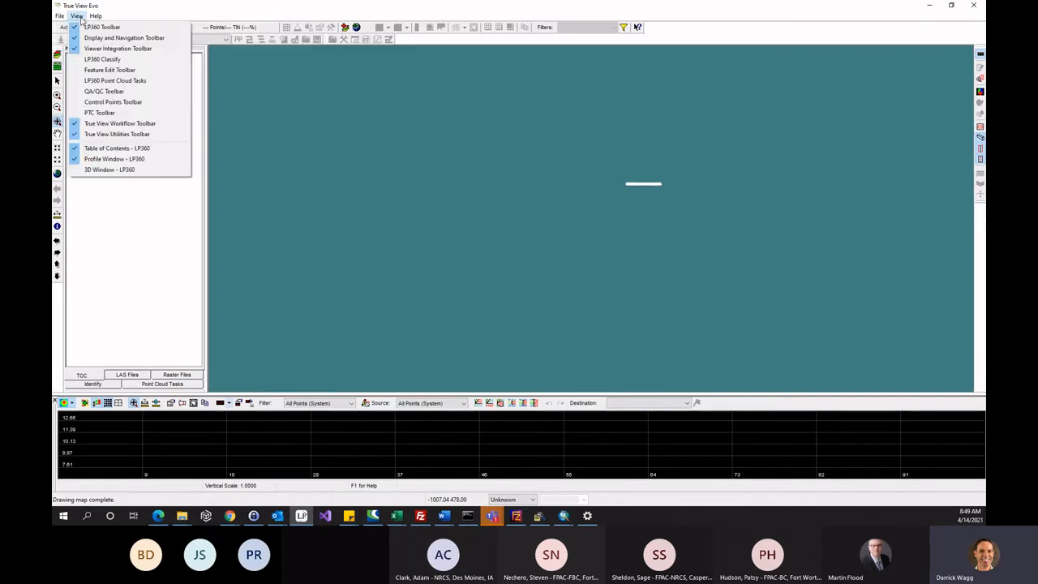
{"action": "left_click", "coordinate": [114, 124]}
{"action": "left_click", "coordinate": [76, 16]}
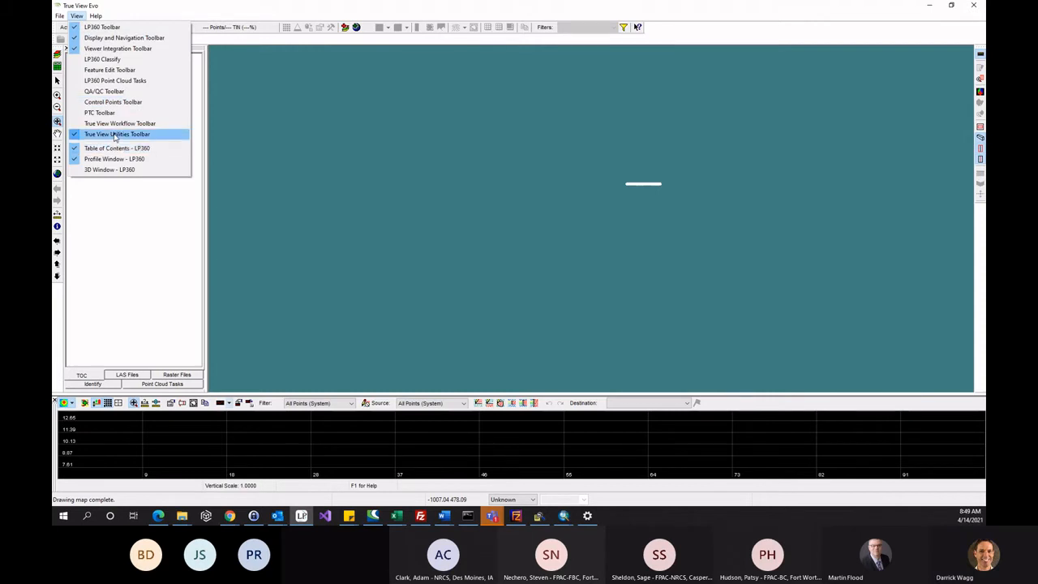
{"action": "left_click", "coordinate": [113, 133]}
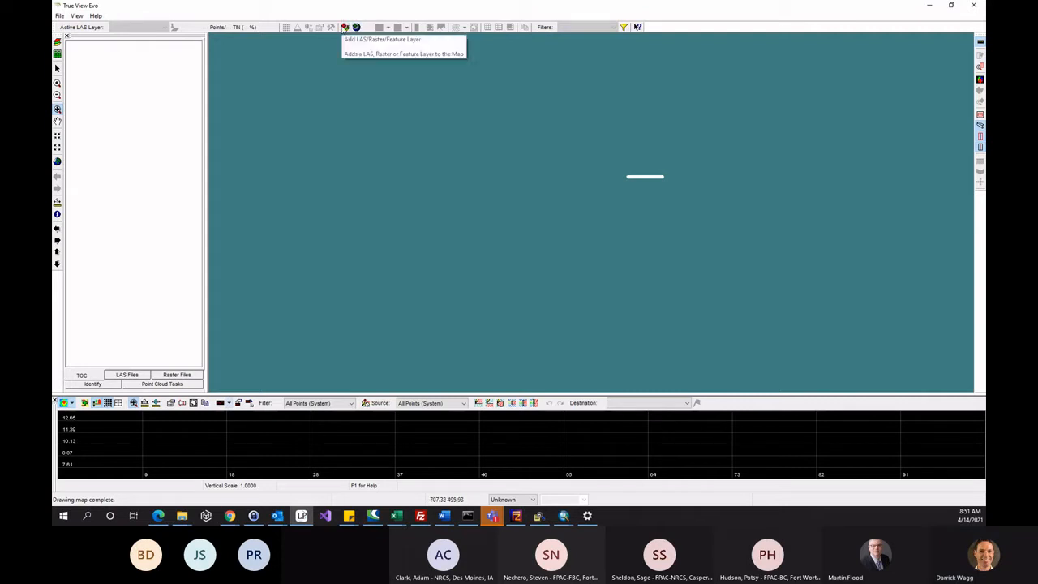
Step: Start adding a LAS layer and browse to F:\Client_Data\NRCS202104\LP0100, copying the folder path from File Explorer
{"action": "left_click", "coordinate": [344, 28]}
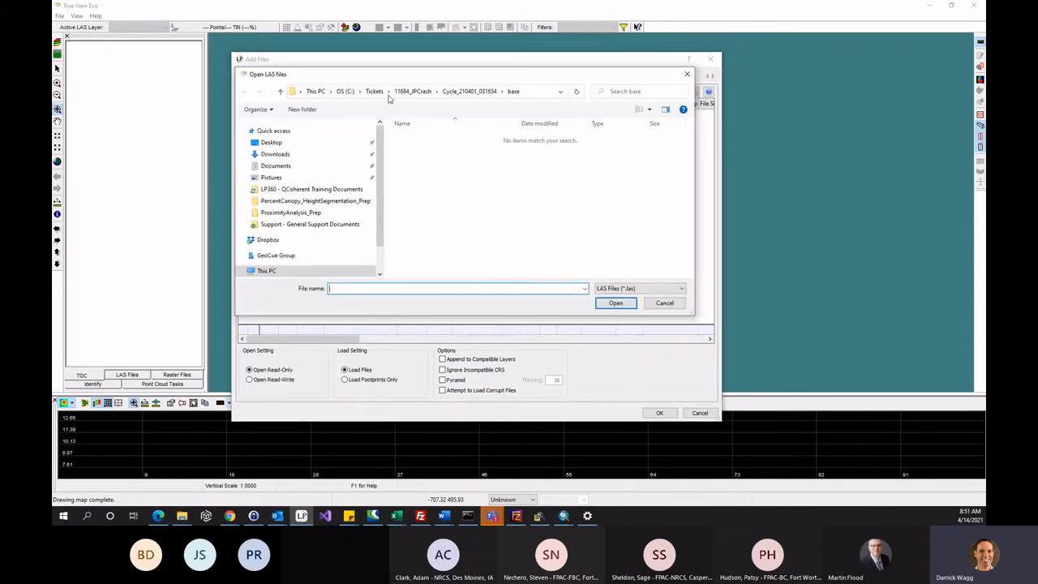
{"action": "left_click_drag", "start_coordinate": [492, 62], "coordinate": [554, 66]}
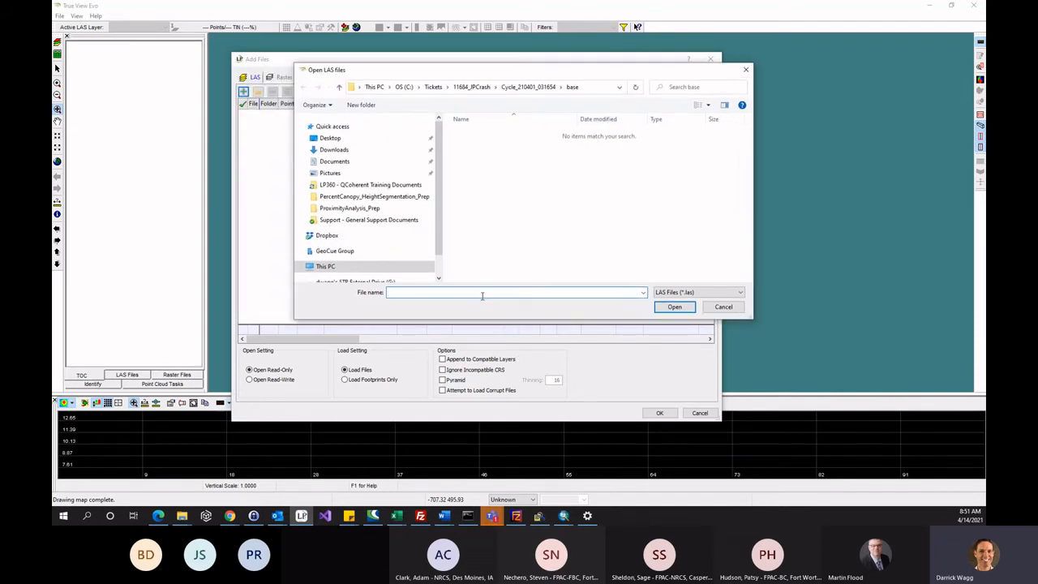
{"action": "key", "text": "alt+Tab"}
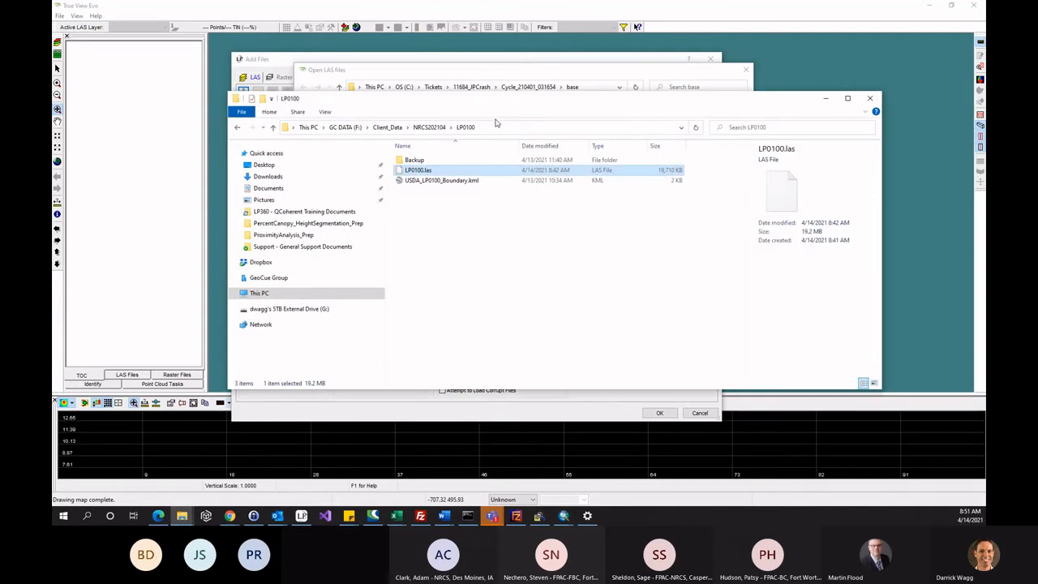
{"action": "left_click", "coordinate": [493, 128]}
{"action": "key", "text": "ctrl+c"}
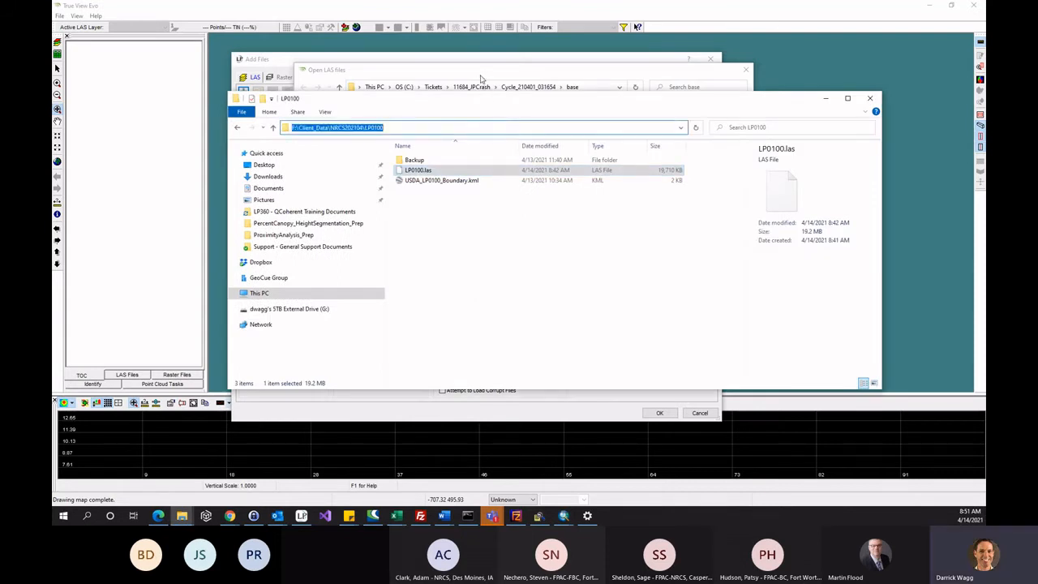
{"action": "key", "text": "alt+Tab"}
{"action": "key", "text": "ctrl+v"}
{"action": "key", "text": "Return"}
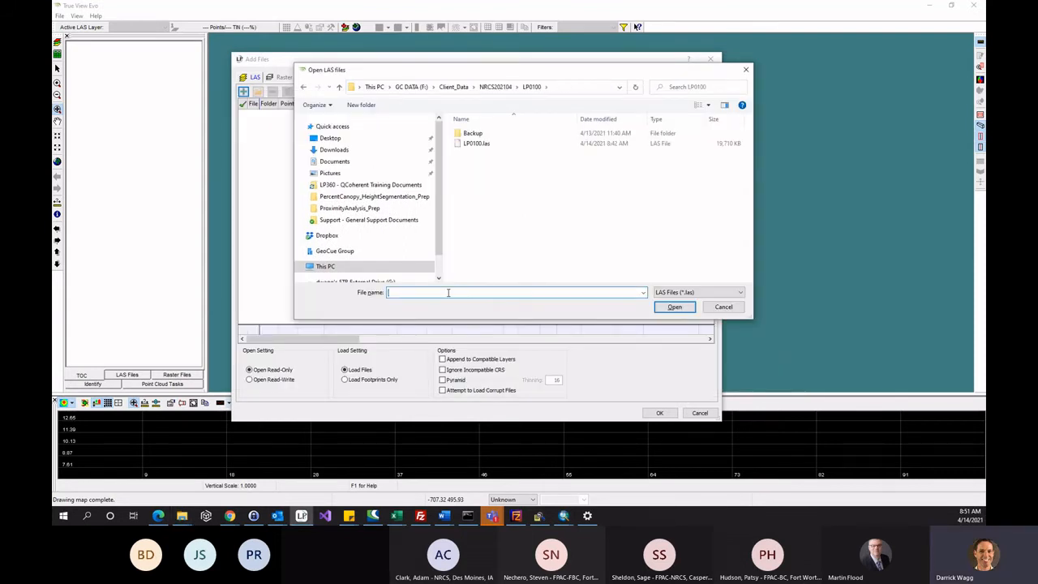
Step: Add LP0100.las to the list of files to load, keeping the LAS Files (*.las) file type
{"action": "left_click", "coordinate": [484, 143]}
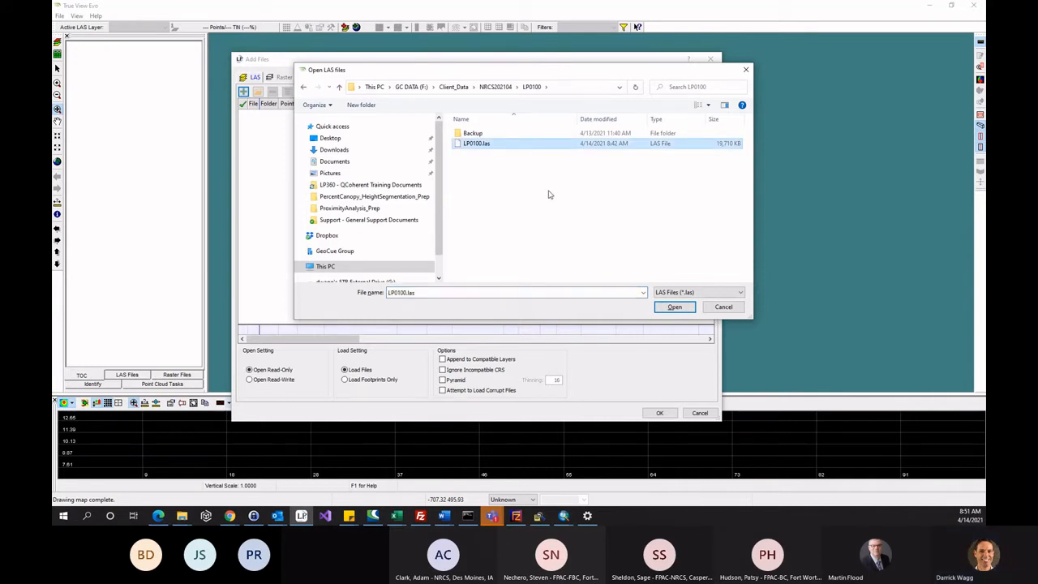
{"action": "left_click", "coordinate": [717, 296]}
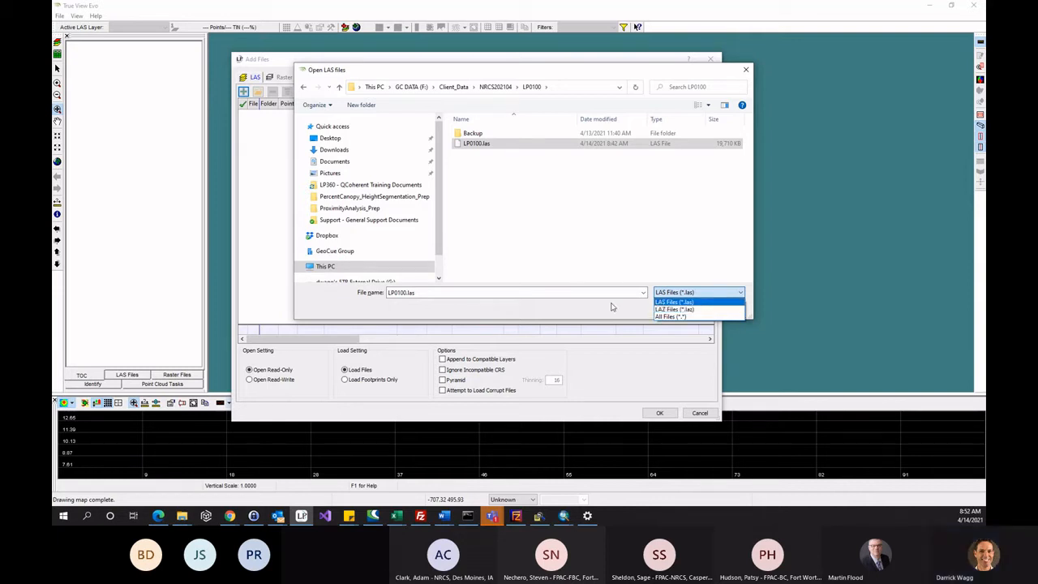
{"action": "left_click", "coordinate": [676, 301]}
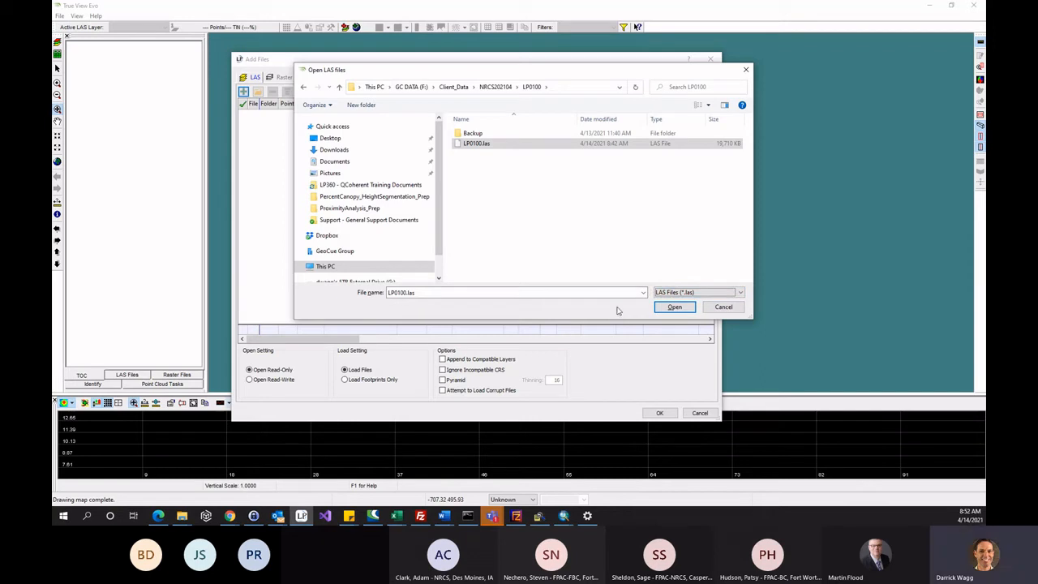
{"action": "left_click", "coordinate": [673, 307]}
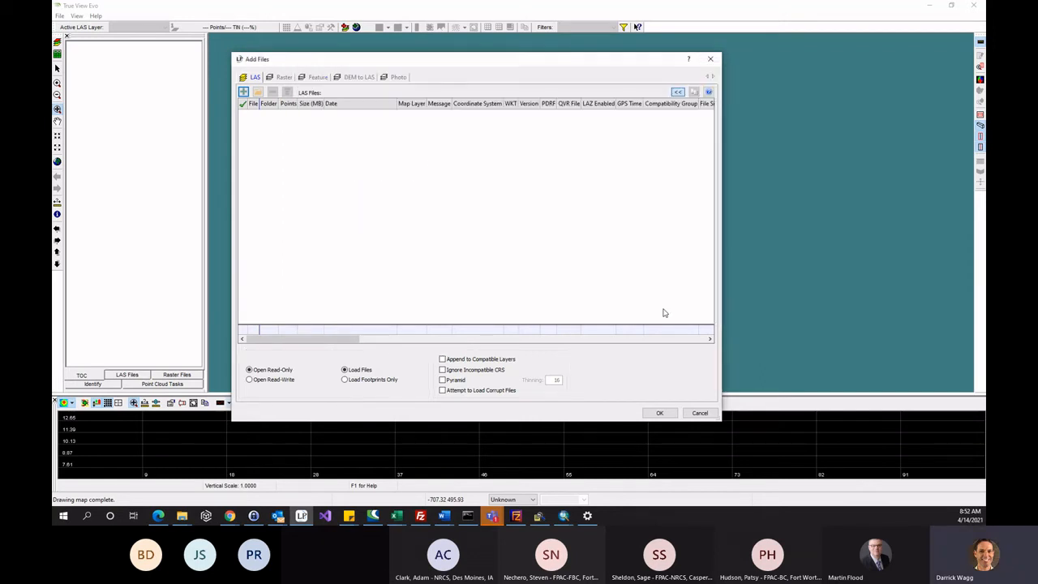
Step: Examine the LAS file's attributes in the compact and full column views, including coordinate system, version, PDRF and GPS time
{"action": "left_click", "coordinate": [677, 92]}
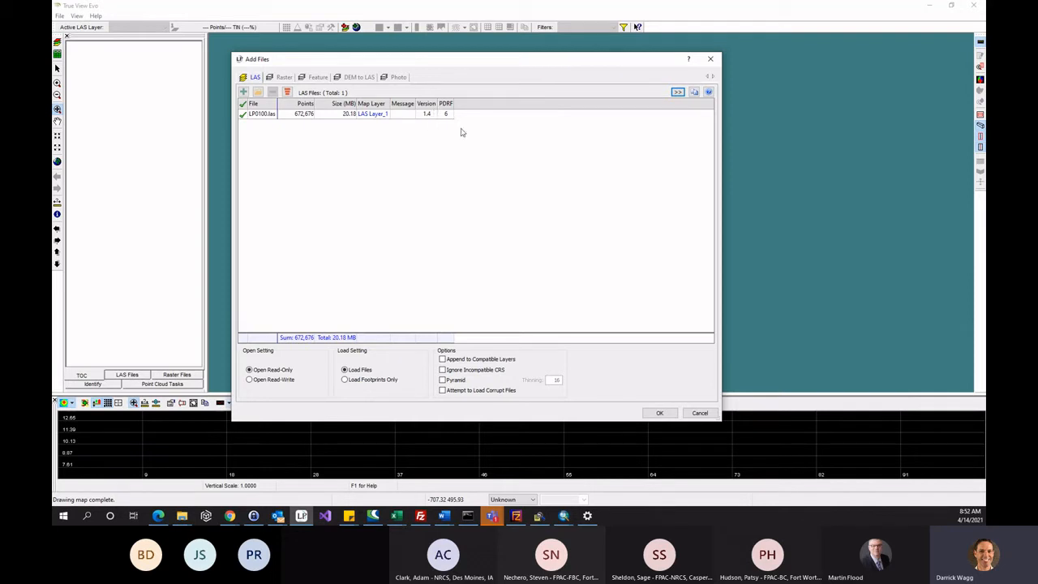
{"action": "left_click", "coordinate": [676, 94]}
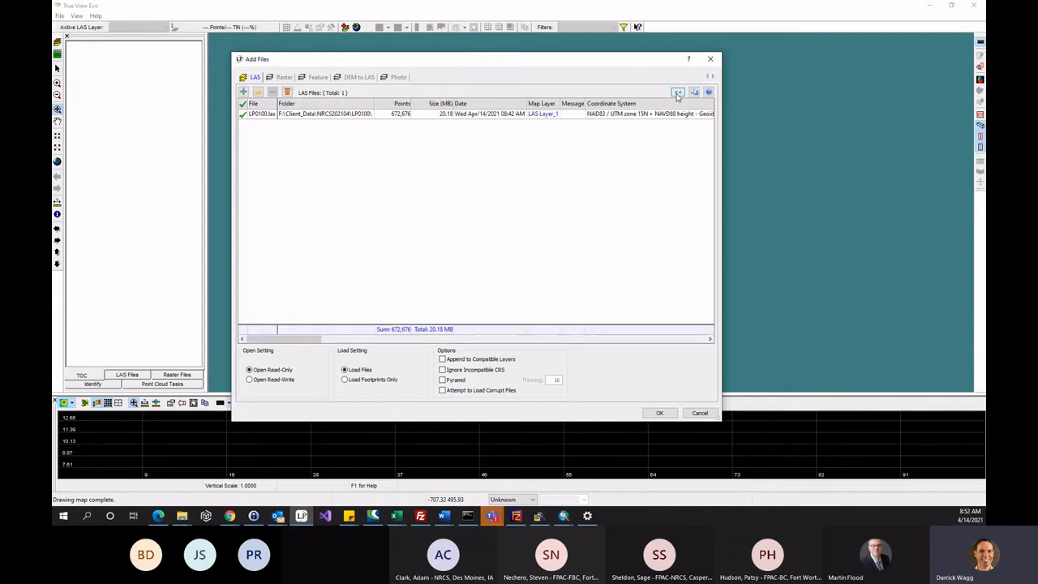
{"action": "left_click_drag", "start_coordinate": [275, 340], "coordinate": [322, 340]}
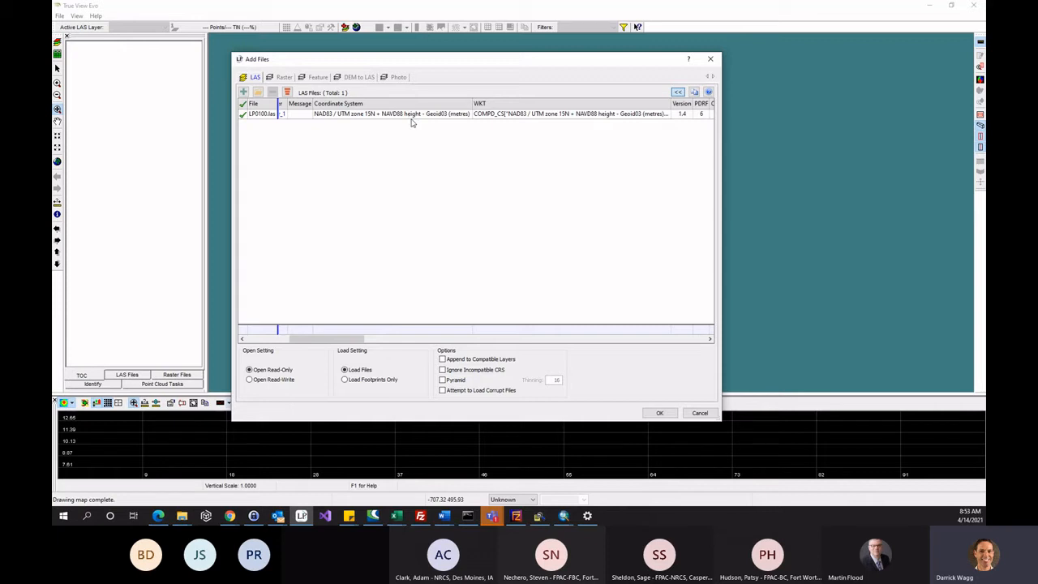
{"action": "left_click_drag", "start_coordinate": [318, 338], "coordinate": [378, 344]}
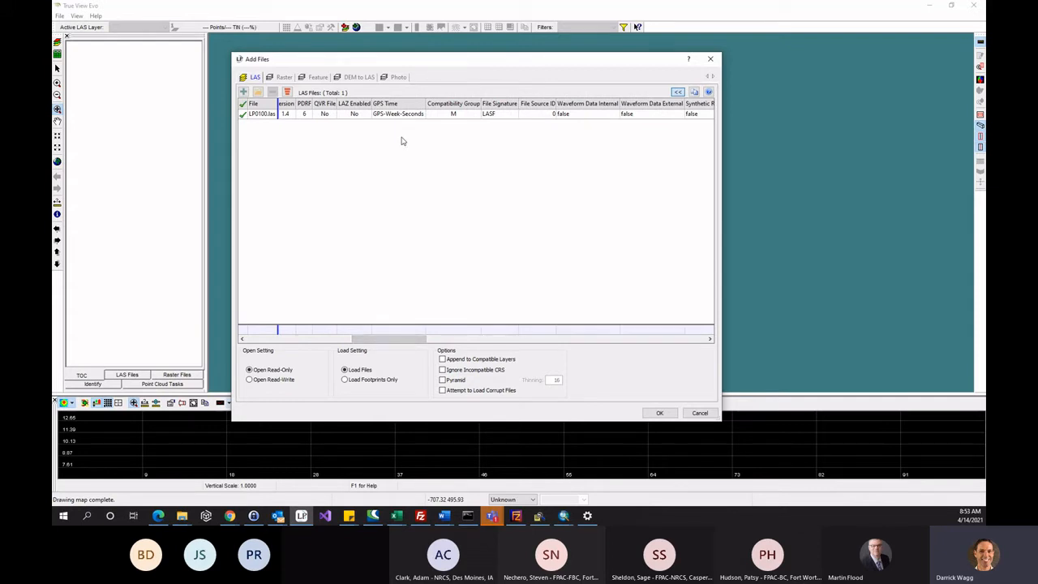
{"action": "mouse_move", "coordinate": [389, 341]}
{"action": "left_mouse_down"}
{"action": "mouse_move", "coordinate": [600, 354]}
{"action": "mouse_move", "coordinate": [672, 329]}
{"action": "mouse_move", "coordinate": [235, 328]}
{"action": "mouse_move", "coordinate": [274, 242]}
{"action": "left_mouse_up"}
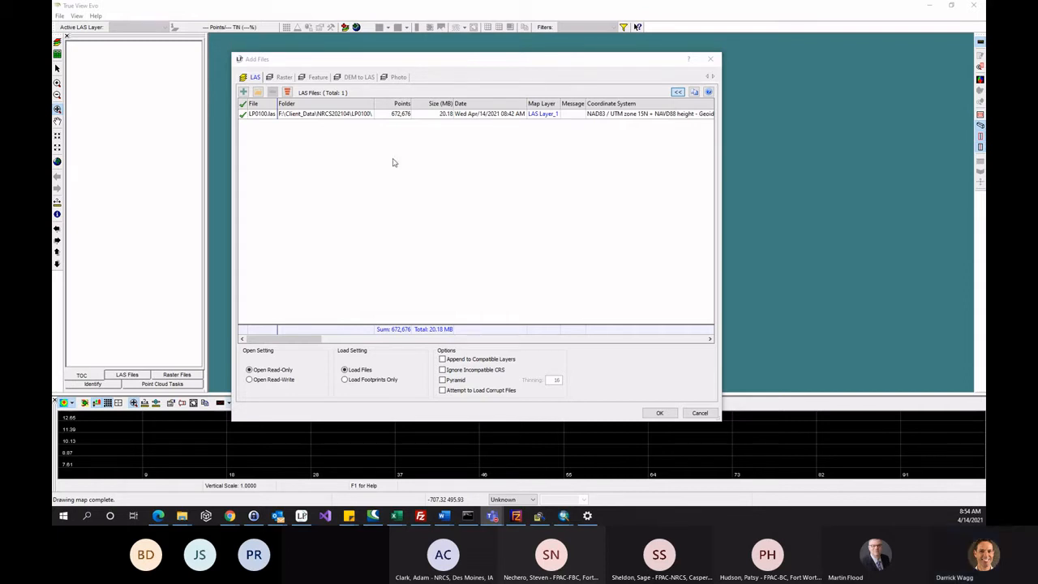
Step: Load LP0100.las into the map with Load Footprints Only and the Pyramid option enabled
{"action": "left_click", "coordinate": [362, 380]}
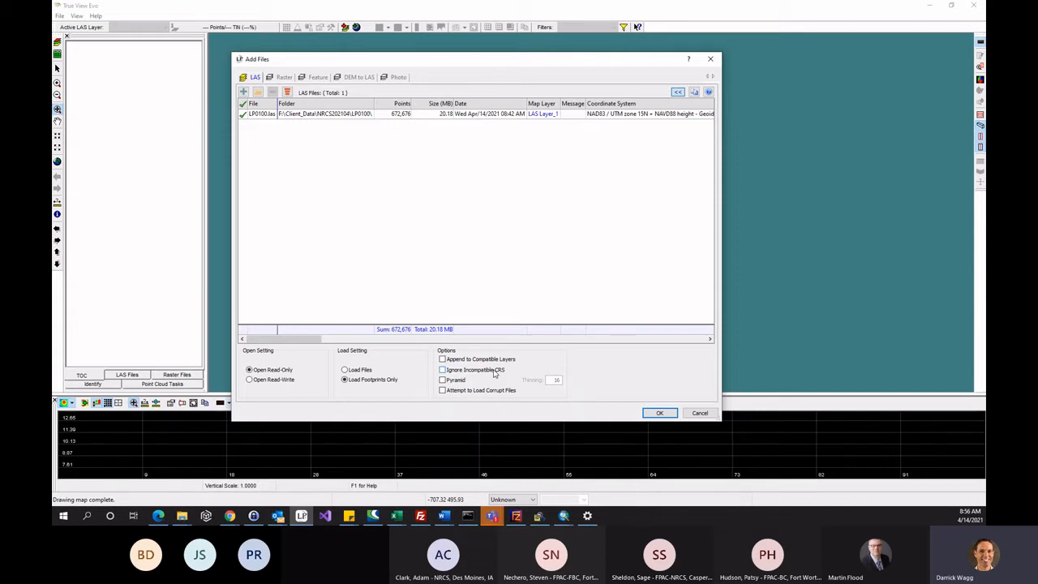
{"action": "left_click", "coordinate": [454, 381]}
{"action": "double_click", "coordinate": [556, 379]}
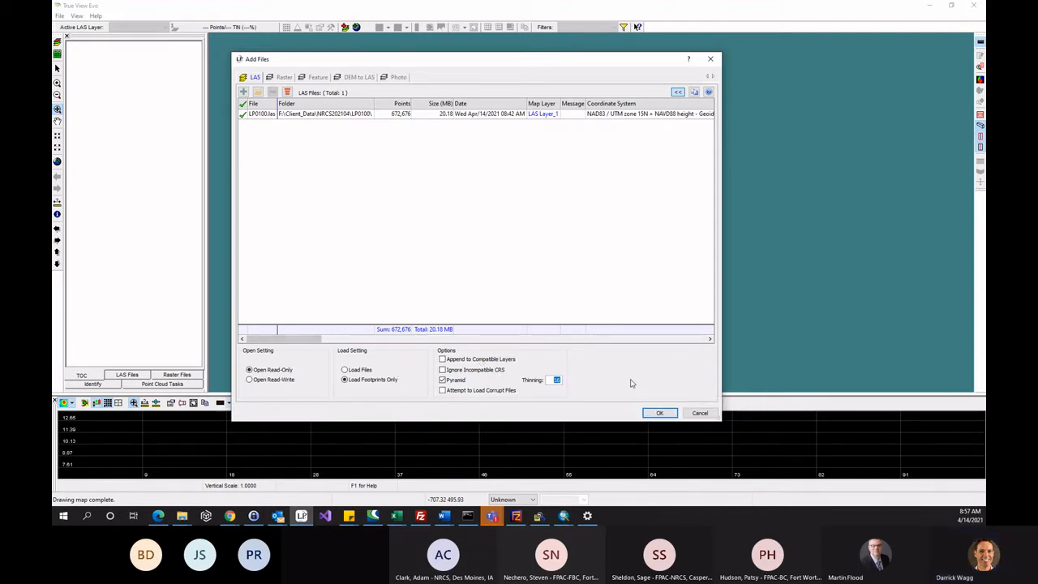
{"action": "left_click", "coordinate": [657, 414]}
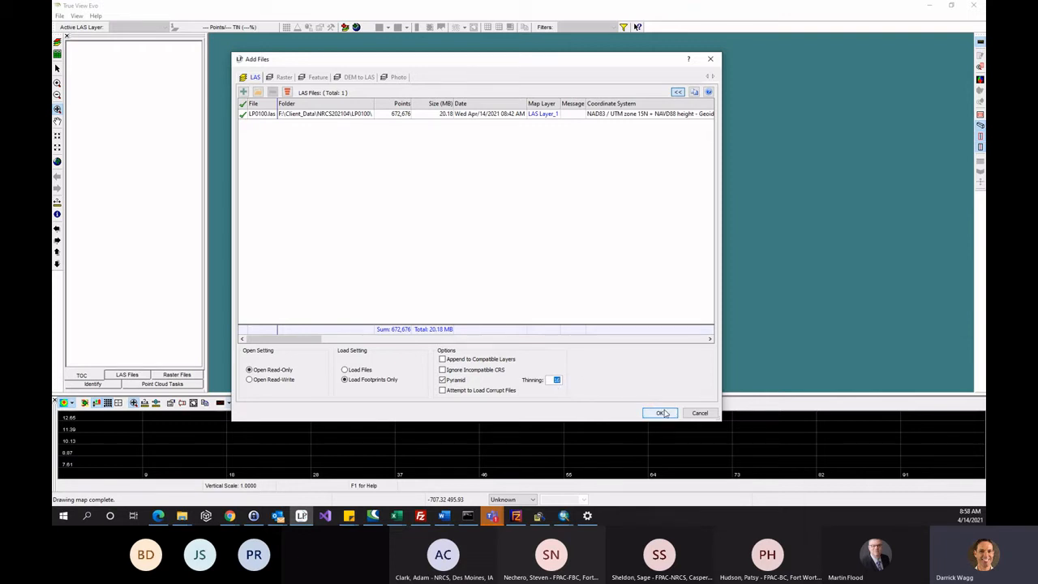
{"action": "left_click", "coordinate": [662, 413]}
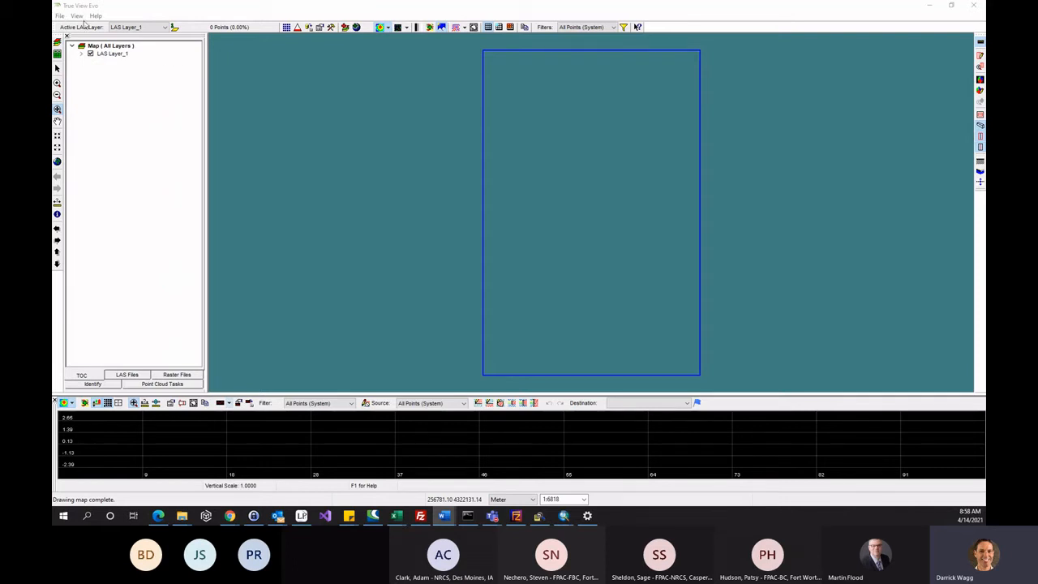
Step: Review the project path, spatial reference system and LAS area in the Project Settings and accept them
{"action": "left_click", "coordinate": [58, 17]}
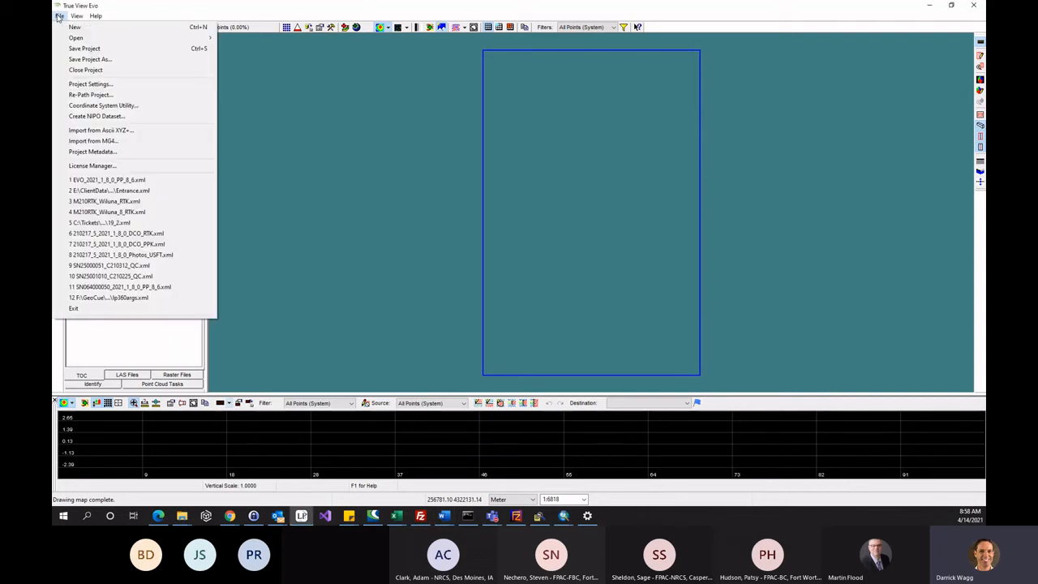
{"action": "left_click", "coordinate": [90, 84]}
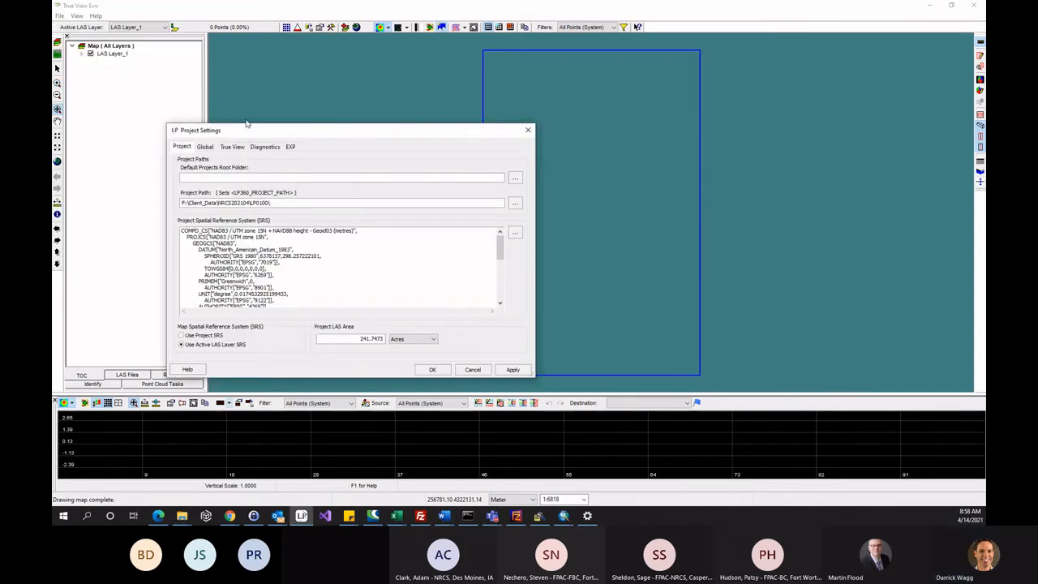
{"action": "left_click_drag", "start_coordinate": [256, 133], "coordinate": [349, 63]}
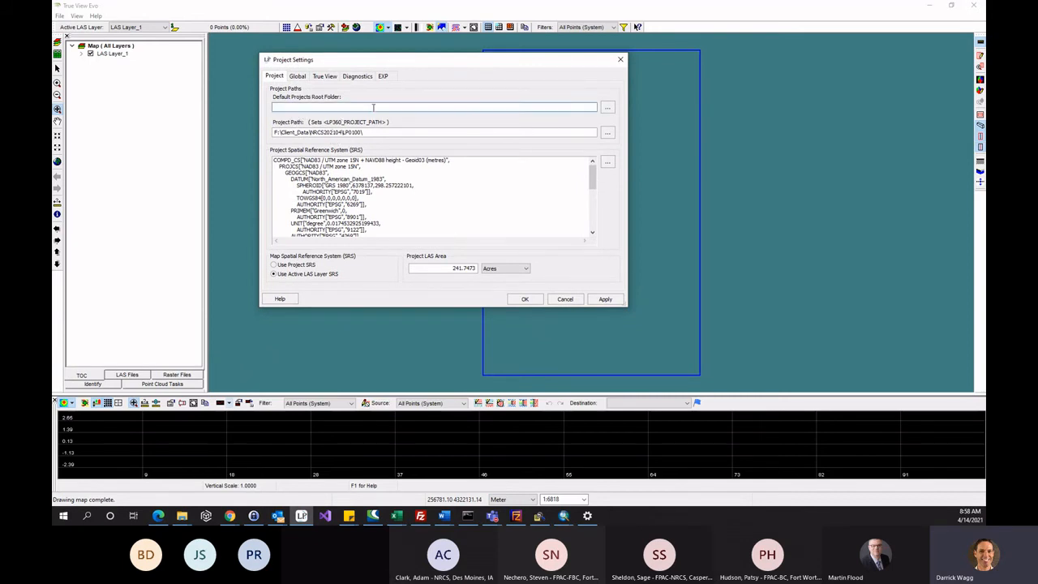
{"action": "left_click", "coordinate": [283, 133]}
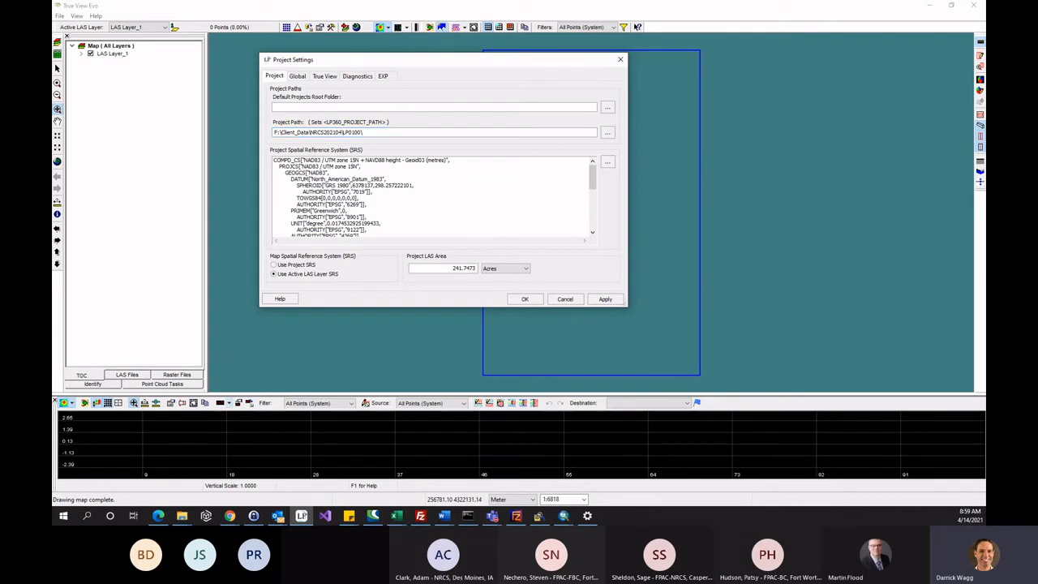
{"action": "key", "text": "alt+Tab"}
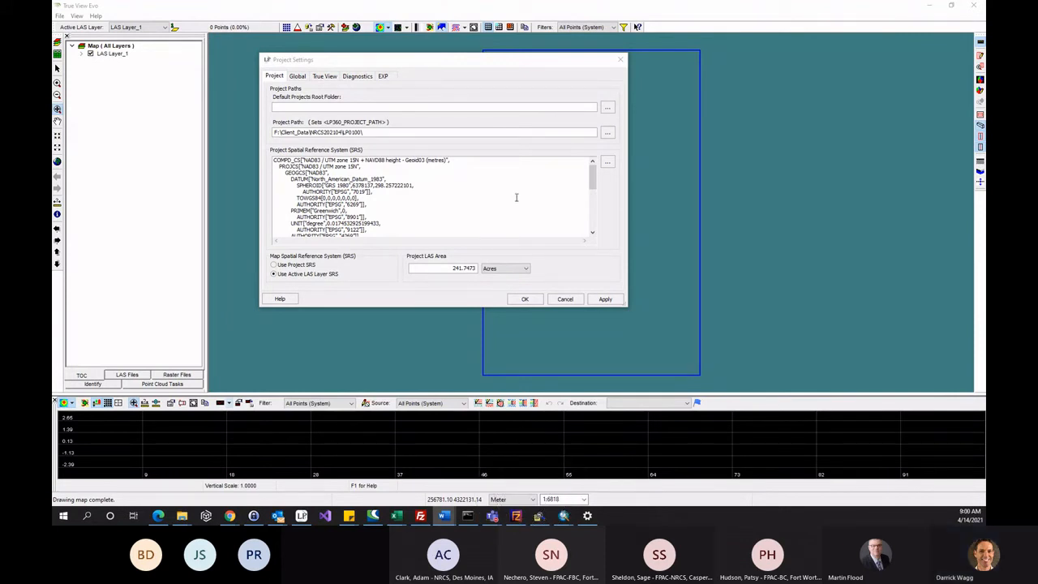
{"action": "left_click", "coordinate": [525, 298]}
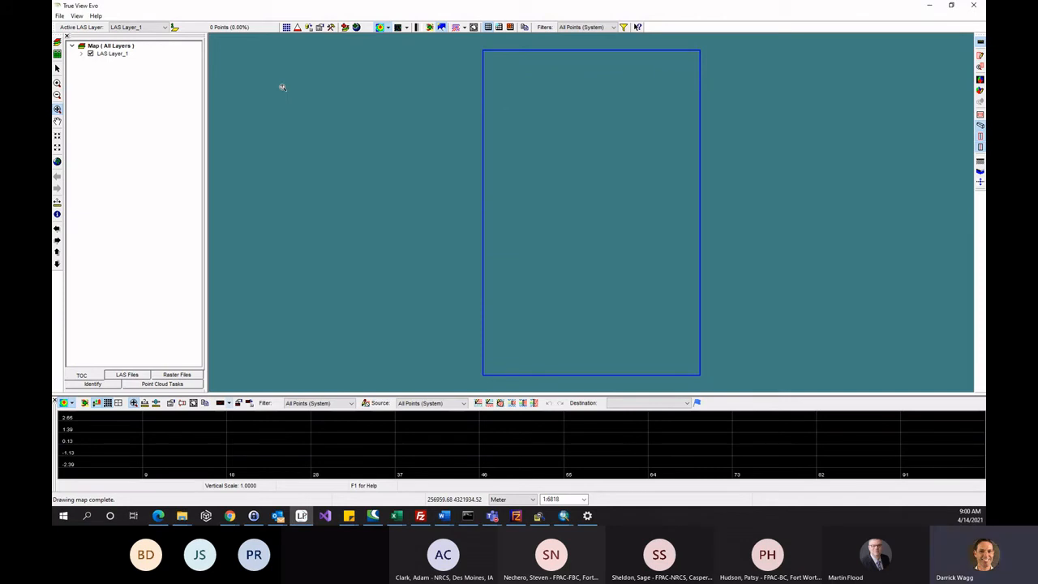
Step: Save the project as LP0100_Project in the LP0100 folder as an LP360 document file
{"action": "left_click", "coordinate": [59, 16]}
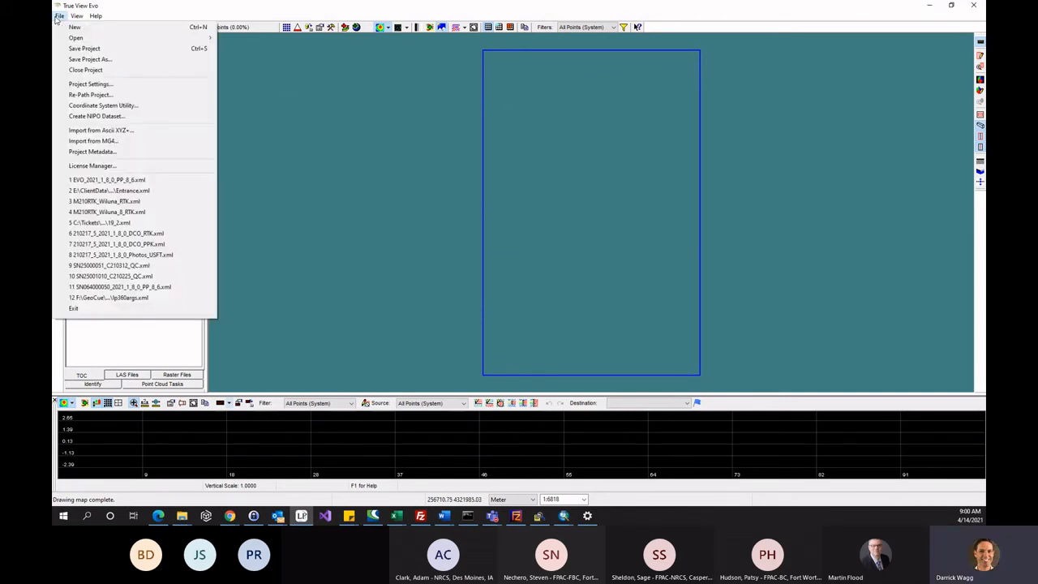
{"action": "left_click", "coordinate": [89, 60]}
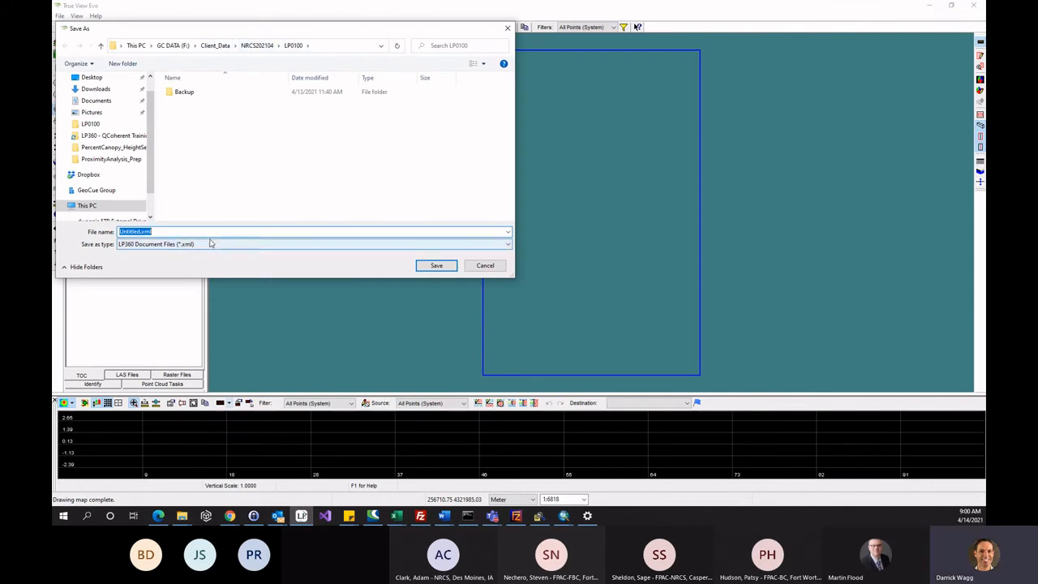
{"action": "type", "text": "LP0100"}
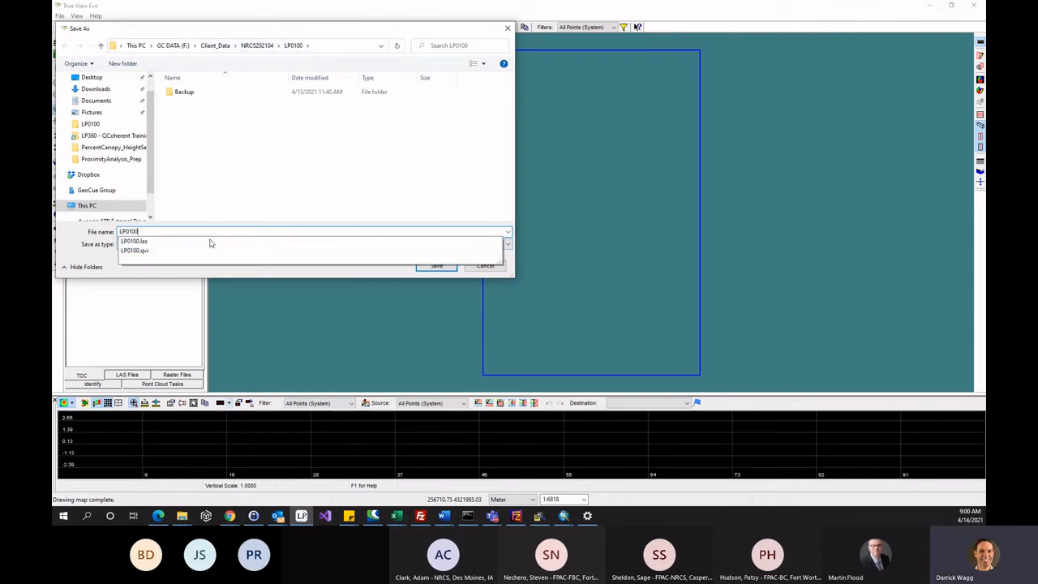
{"action": "type", "text": "_Project"}
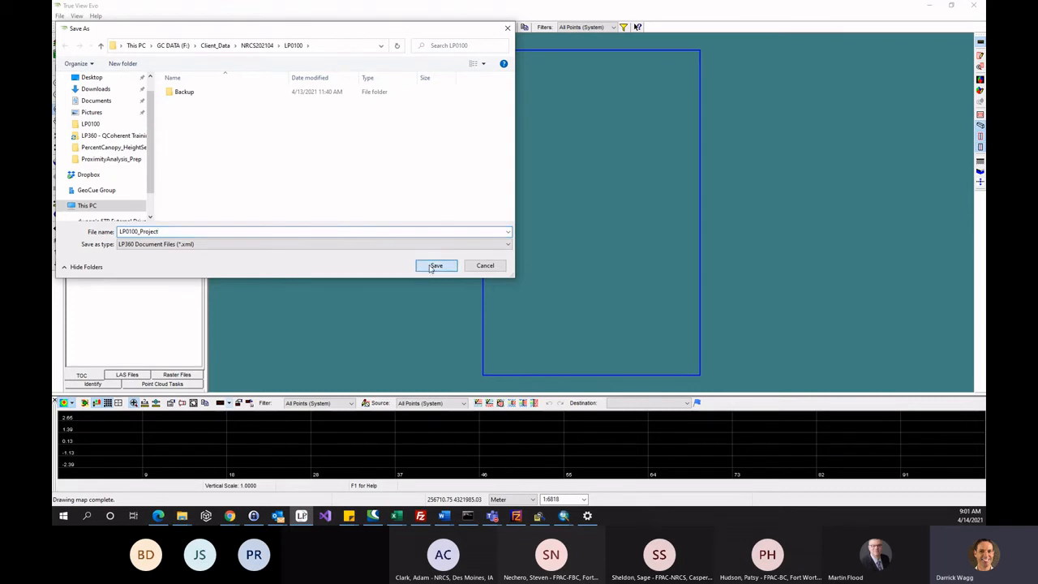
{"action": "left_click", "coordinate": [430, 268]}
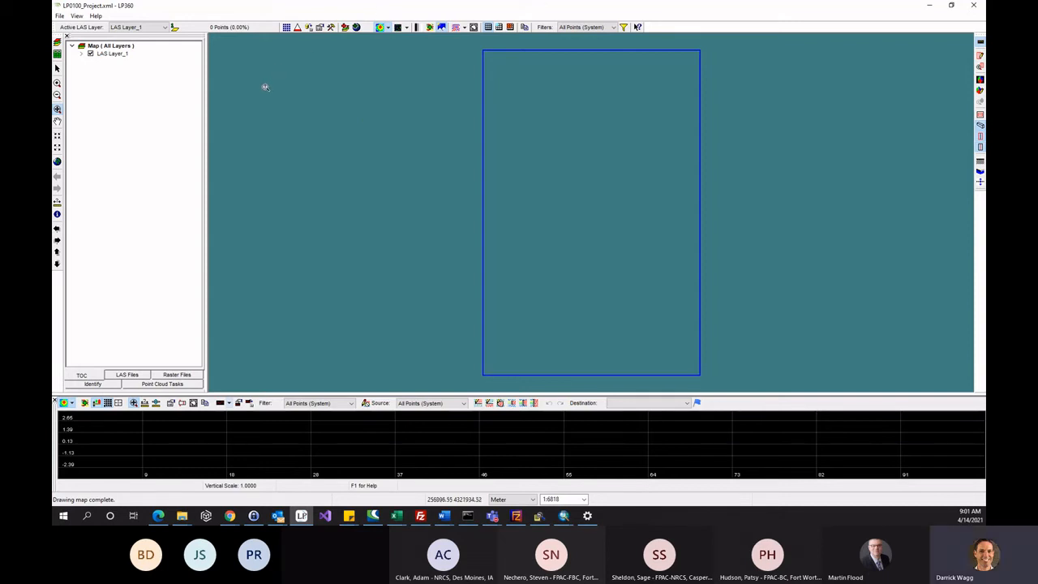
Step: Open the WMS basemap gallery and widen it so every available basemap is fully shown
{"action": "left_click", "coordinate": [355, 28]}
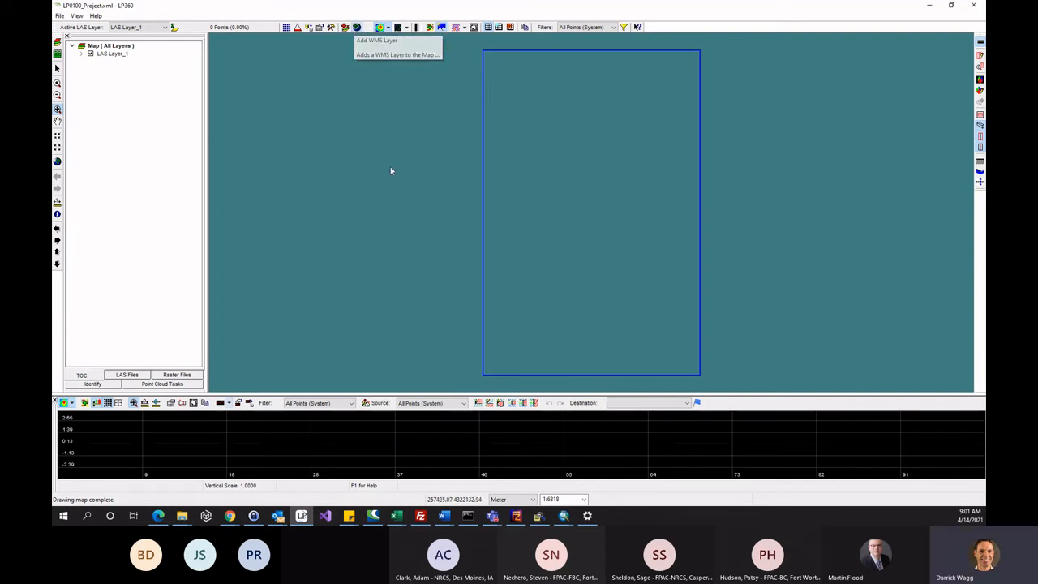
{"action": "left_click_drag", "start_coordinate": [167, 30], "coordinate": [283, 66]}
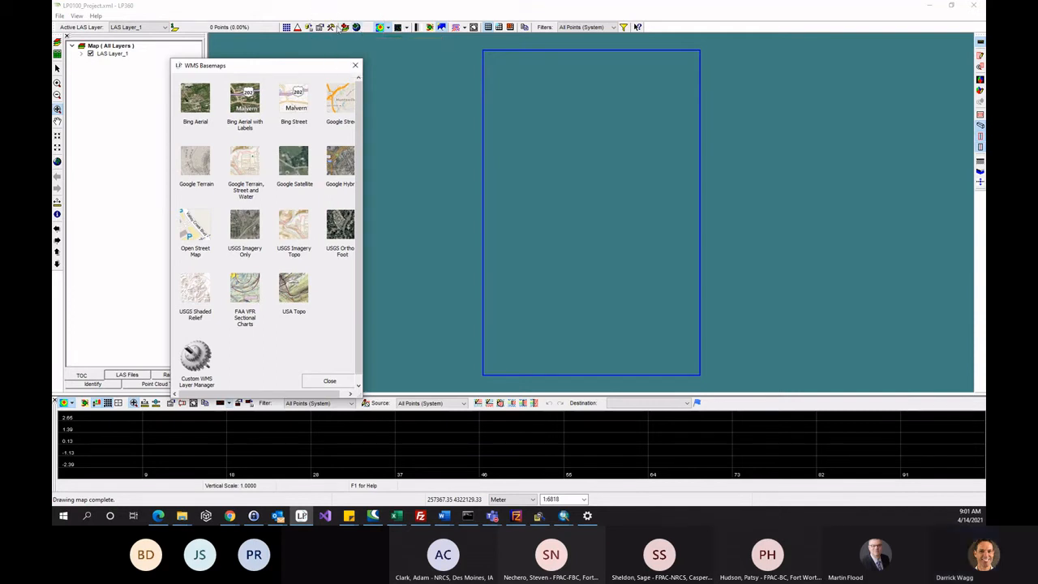
{"action": "left_click_drag", "start_coordinate": [362, 195], "coordinate": [386, 194]}
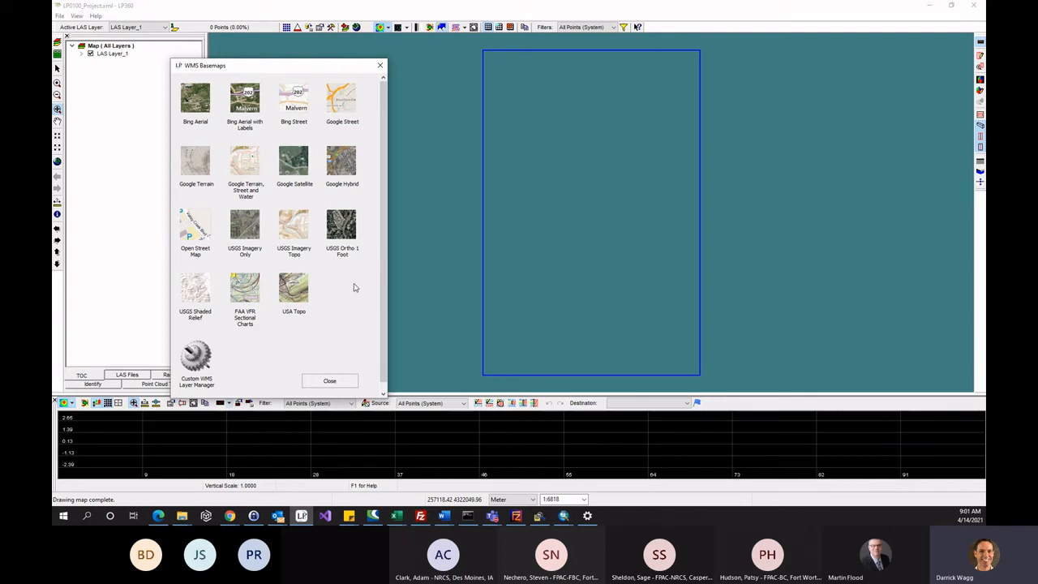
Step: Examine the custom WMS layer manager's entries and the blank form for adding a WMS layer, leaving both without adding anything
{"action": "left_click", "coordinate": [201, 355]}
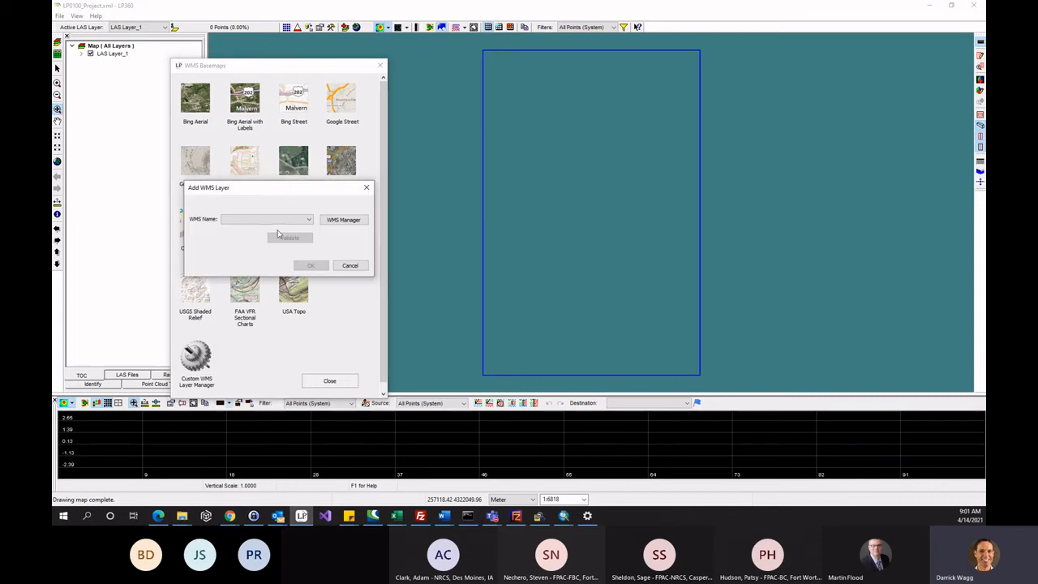
{"action": "left_click", "coordinate": [339, 224]}
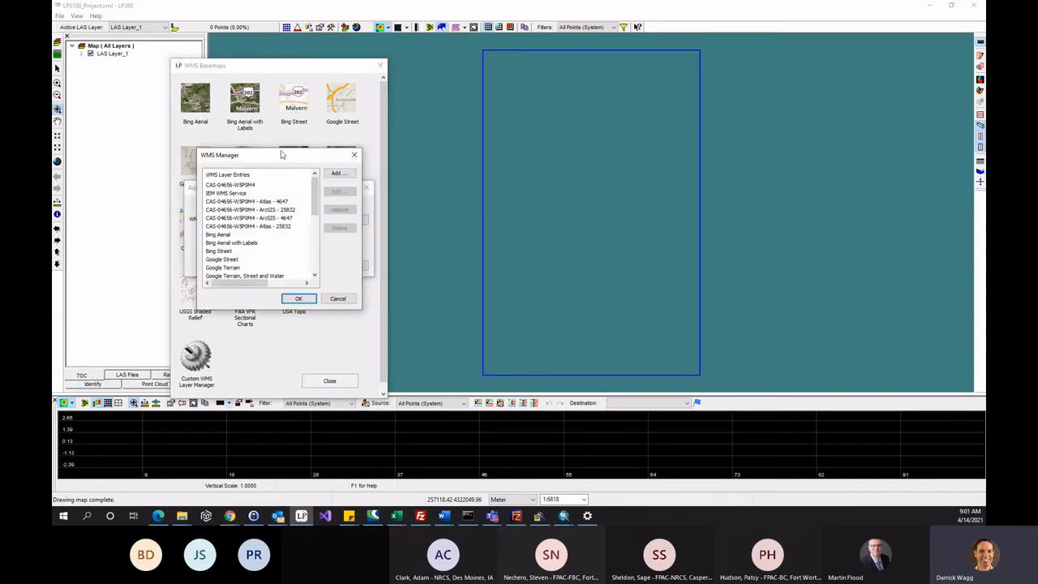
{"action": "left_click_drag", "start_coordinate": [267, 159], "coordinate": [346, 163]}
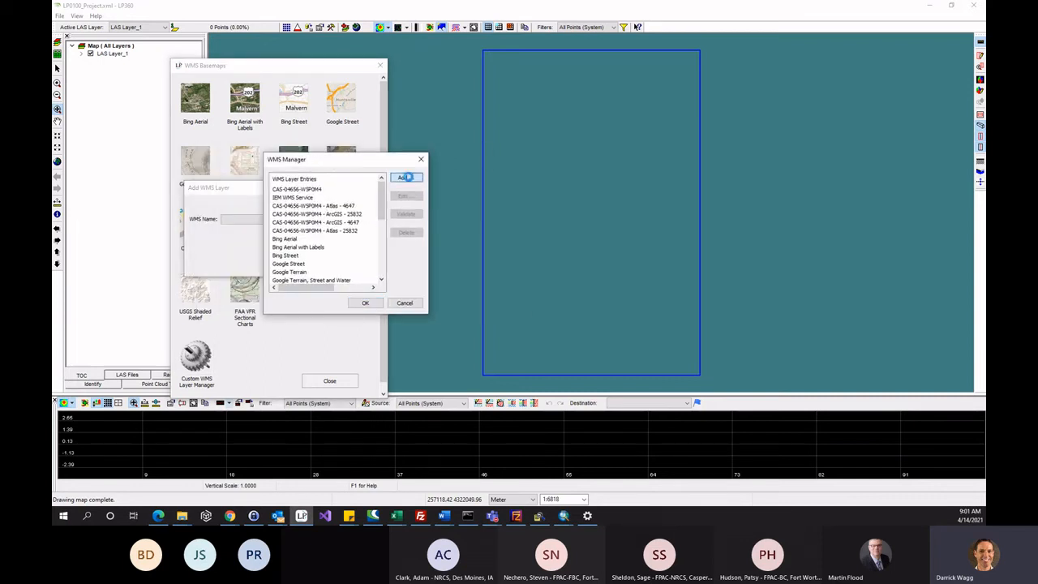
{"action": "left_click", "coordinate": [417, 178]}
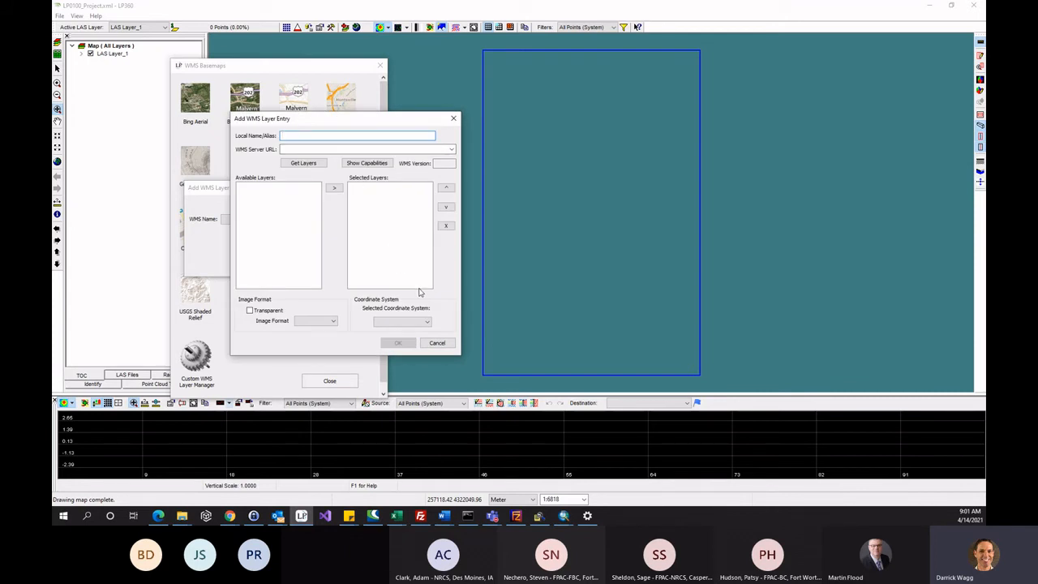
{"action": "left_click", "coordinate": [432, 344]}
{"action": "left_click", "coordinate": [405, 303]}
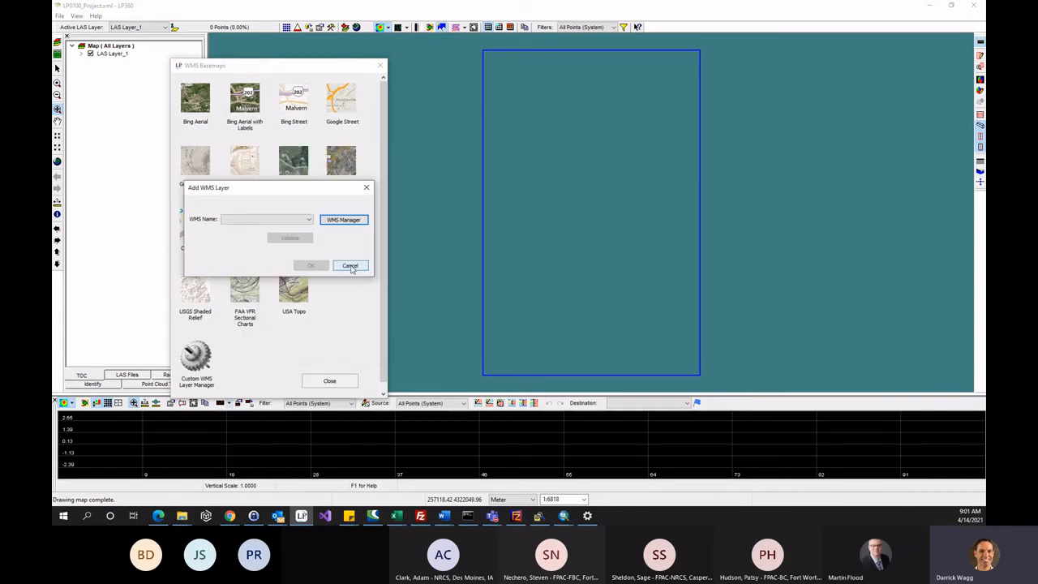
{"action": "left_click", "coordinate": [350, 266]}
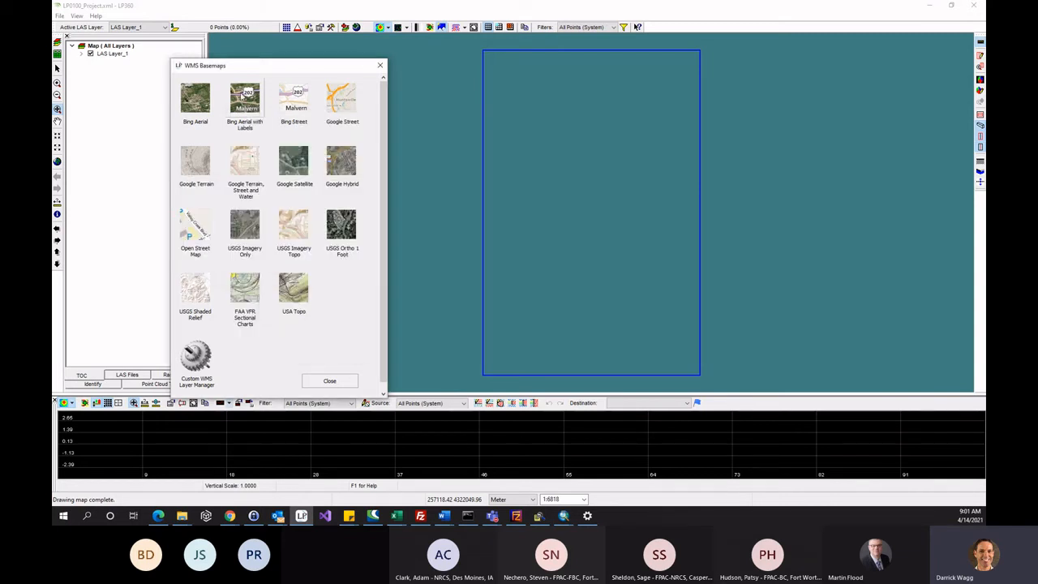
Step: Add the Bing Aerial with Labels basemap beneath the LAS footprint and save the project
{"action": "left_click", "coordinate": [252, 117]}
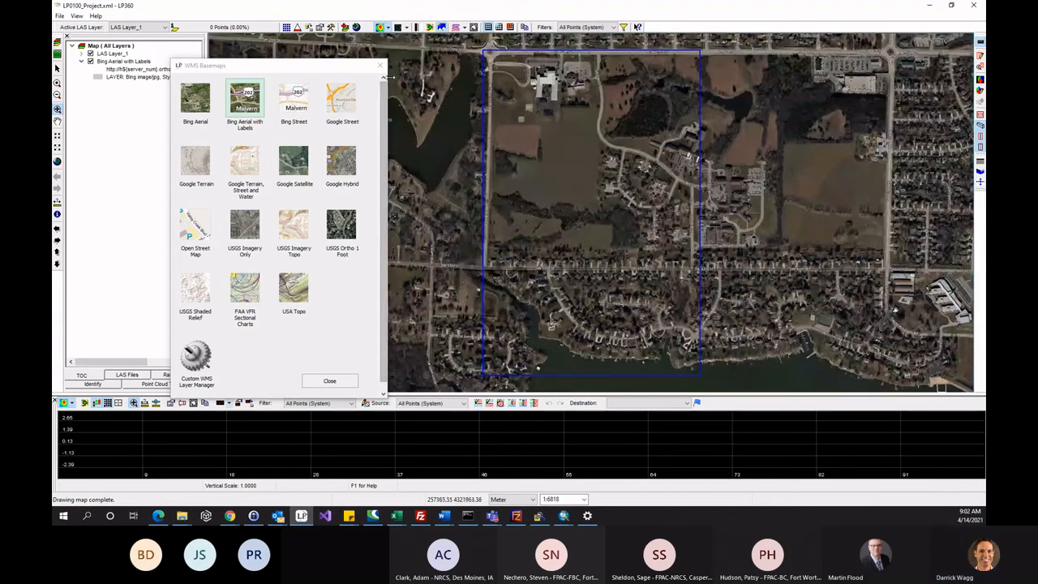
{"action": "left_click", "coordinate": [380, 66]}
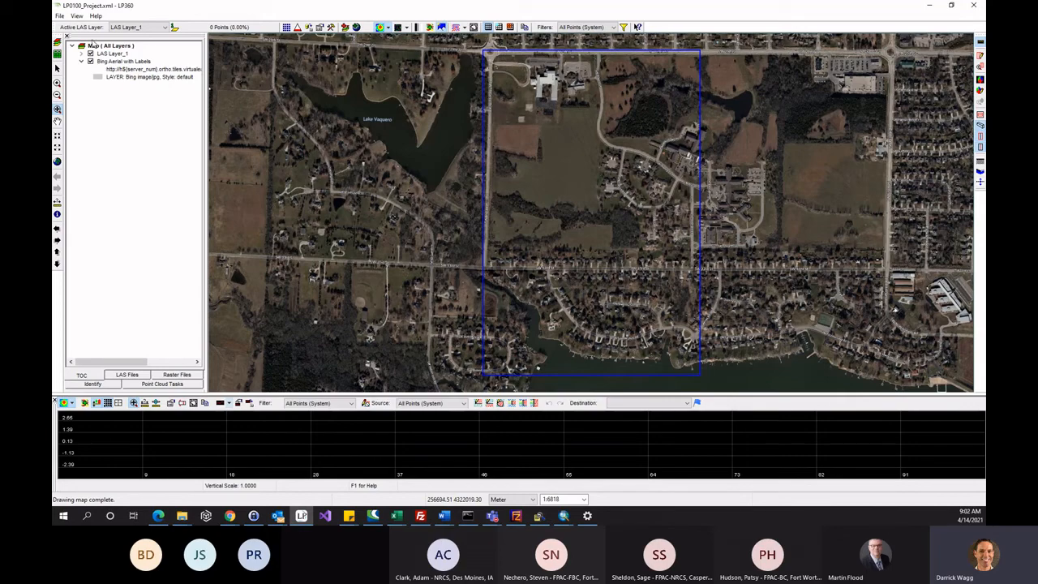
{"action": "left_click", "coordinate": [58, 16]}
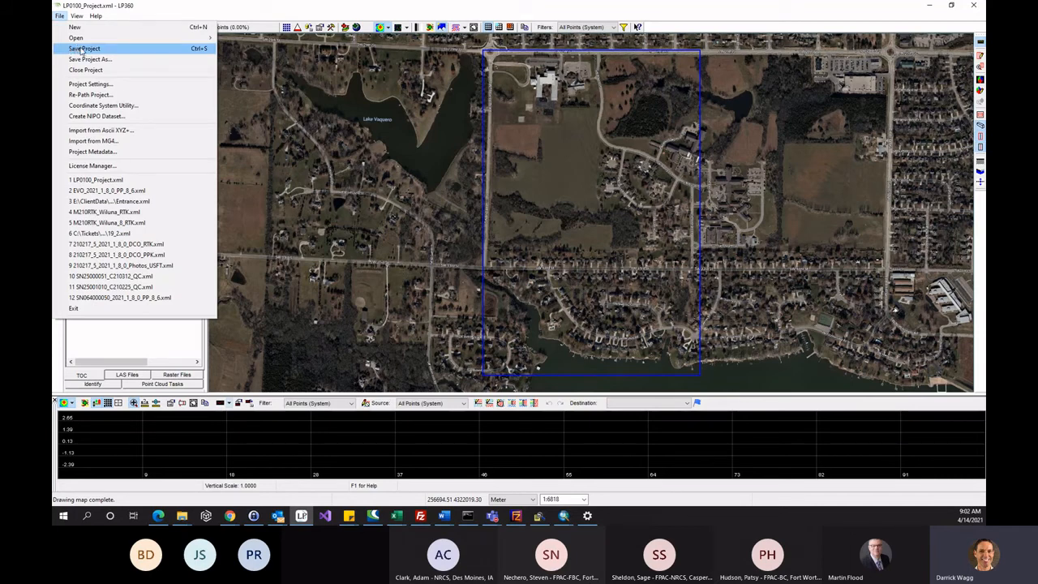
{"action": "left_click", "coordinate": [81, 49]}
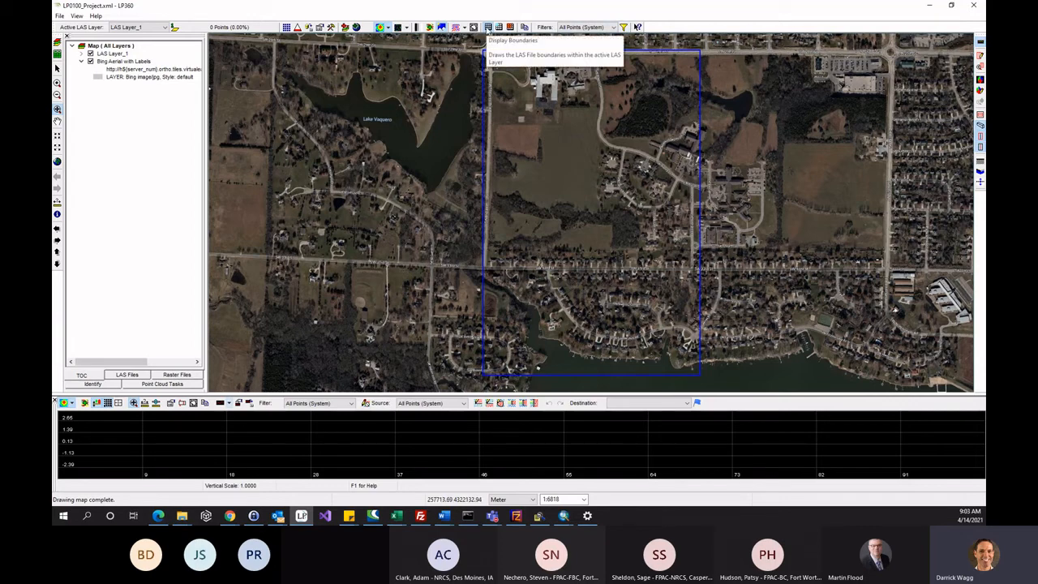
Step: Toggle the display of the LAS file boundaries off and back on to compare the map
{"action": "left_click", "coordinate": [487, 27]}
{"action": "left_click", "coordinate": [487, 27]}
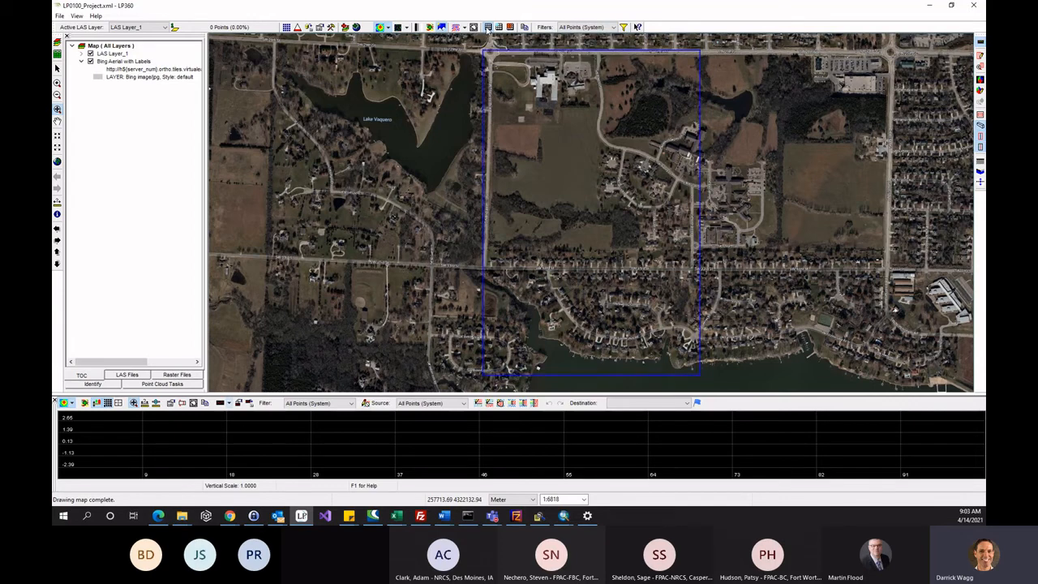
{"action": "left_click", "coordinate": [487, 27]}
{"action": "left_click", "coordinate": [487, 29]}
{"action": "left_click", "coordinate": [166, 199]}
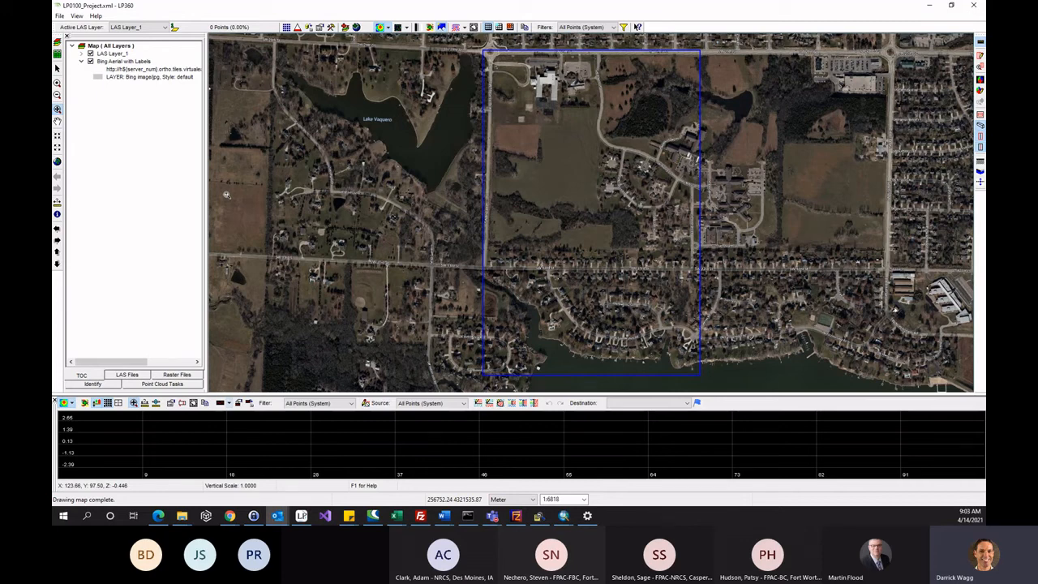
Step: Select LAS Layer_1 as the active LAS layer
{"action": "left_click", "coordinate": [128, 54]}
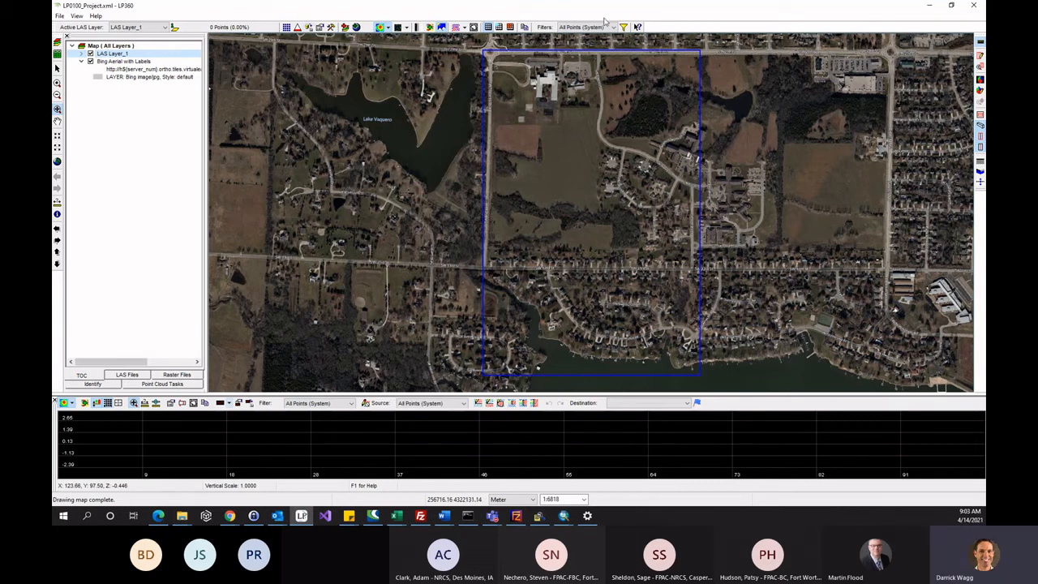
{"action": "mouse_move", "coordinate": [633, 4]}
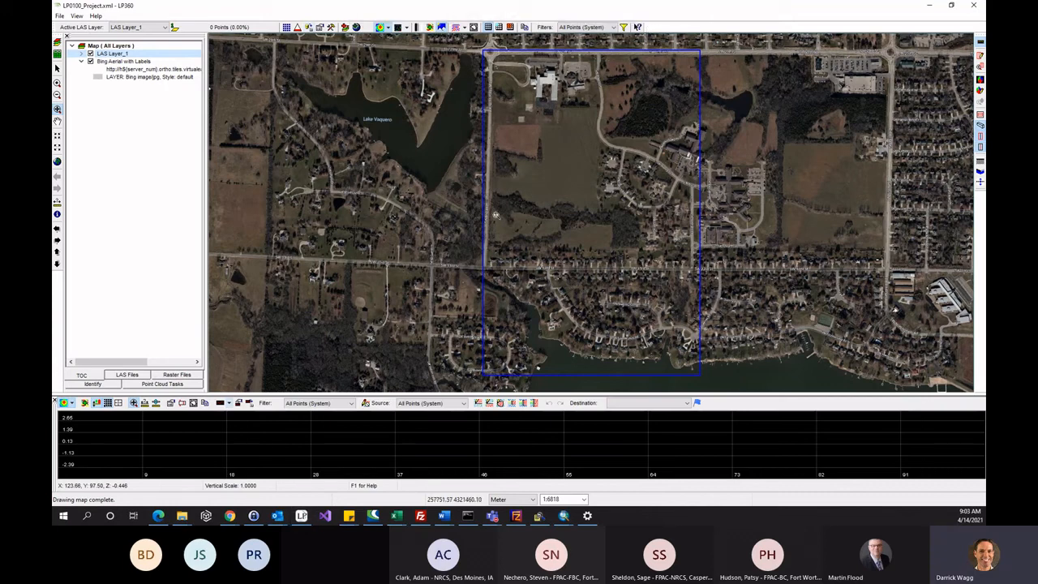
{"action": "left_click", "coordinate": [175, 27]}
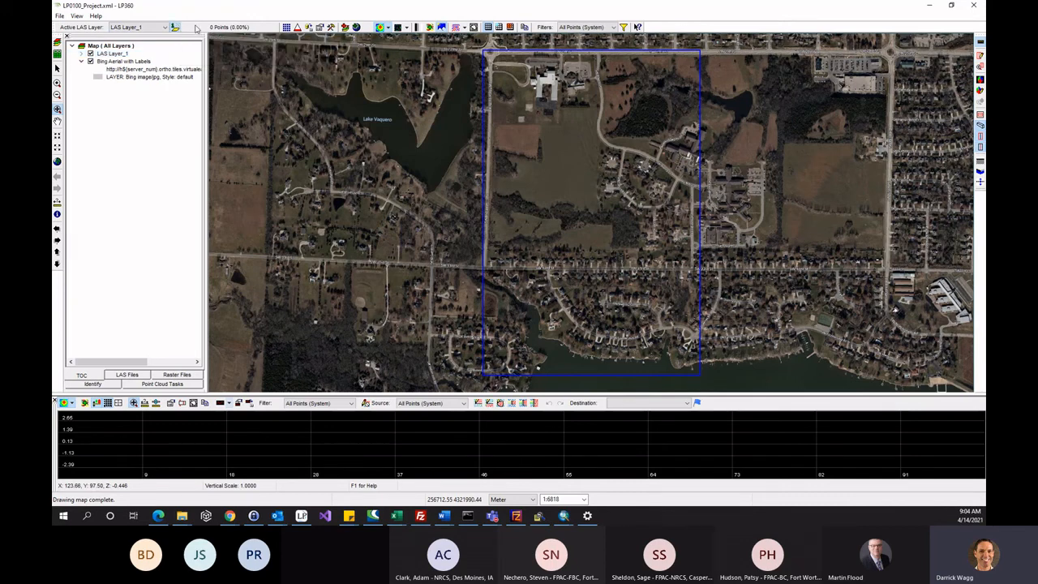
{"action": "left_click", "coordinate": [150, 28]}
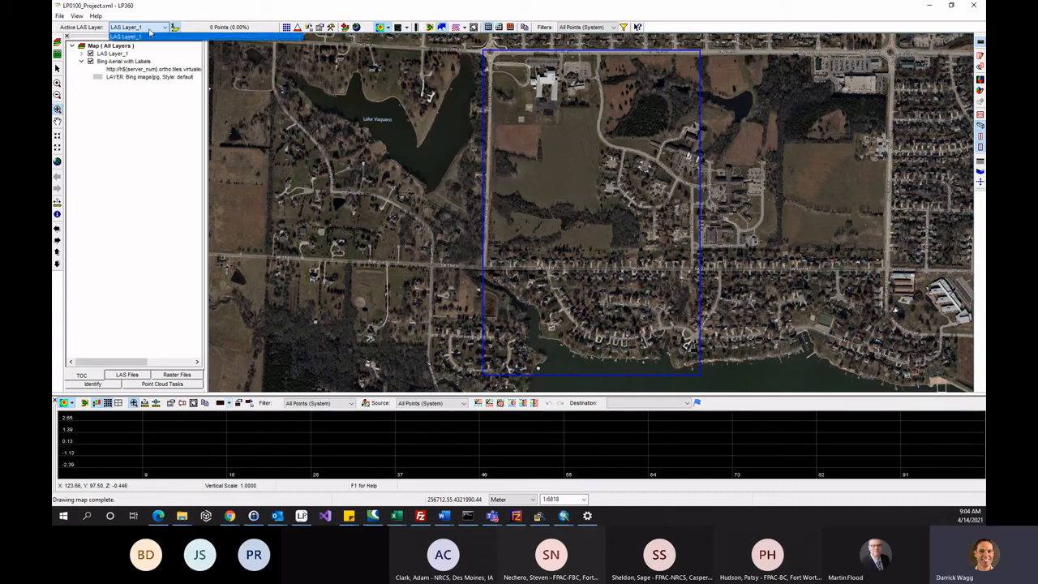
{"action": "left_click", "coordinate": [125, 37]}
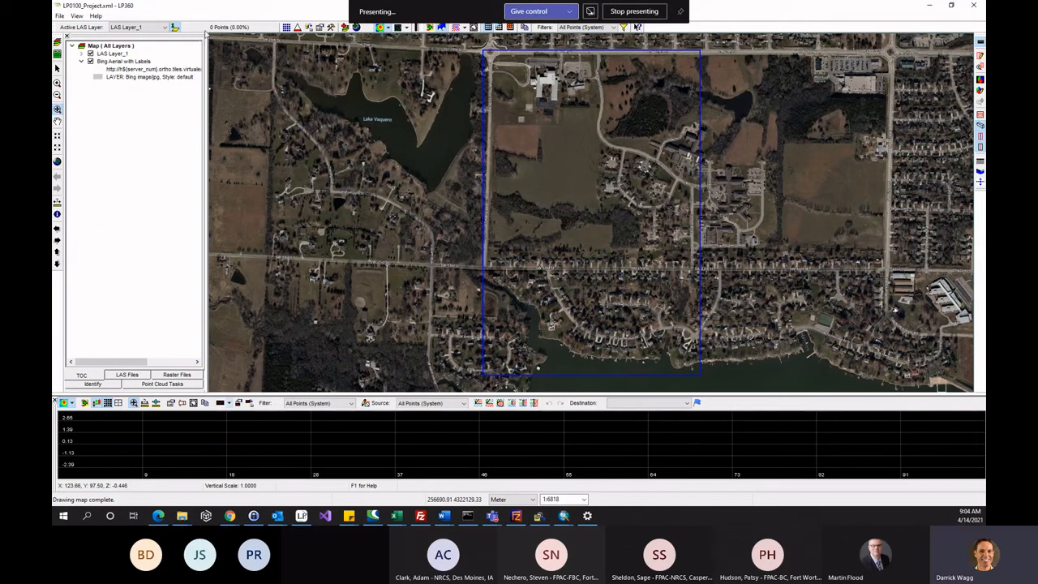
Step: Open the LAS File Analyst for LAS Layer_1
{"action": "right_click", "coordinate": [116, 55]}
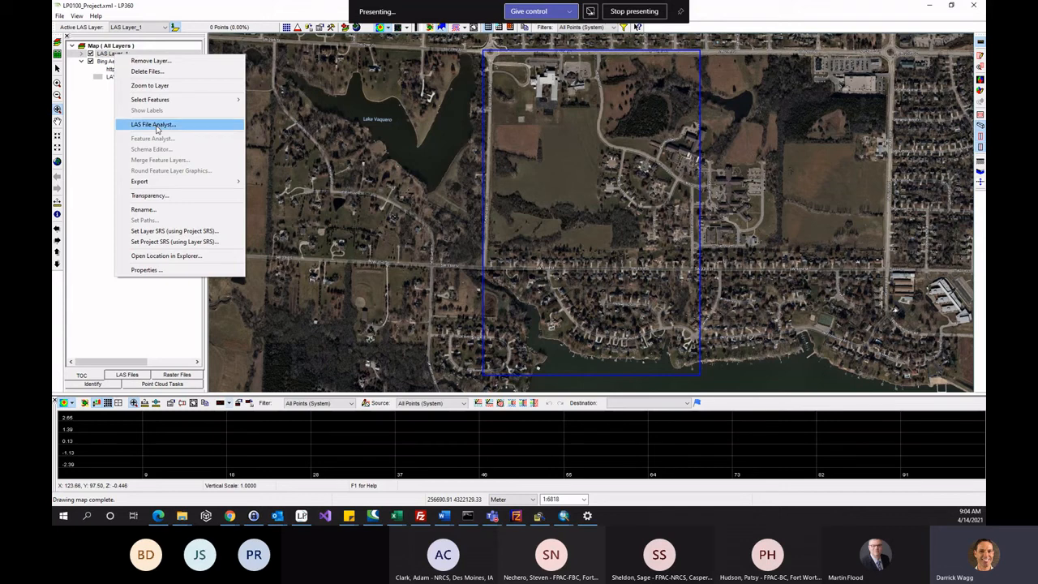
{"action": "left_click", "coordinate": [232, 8]}
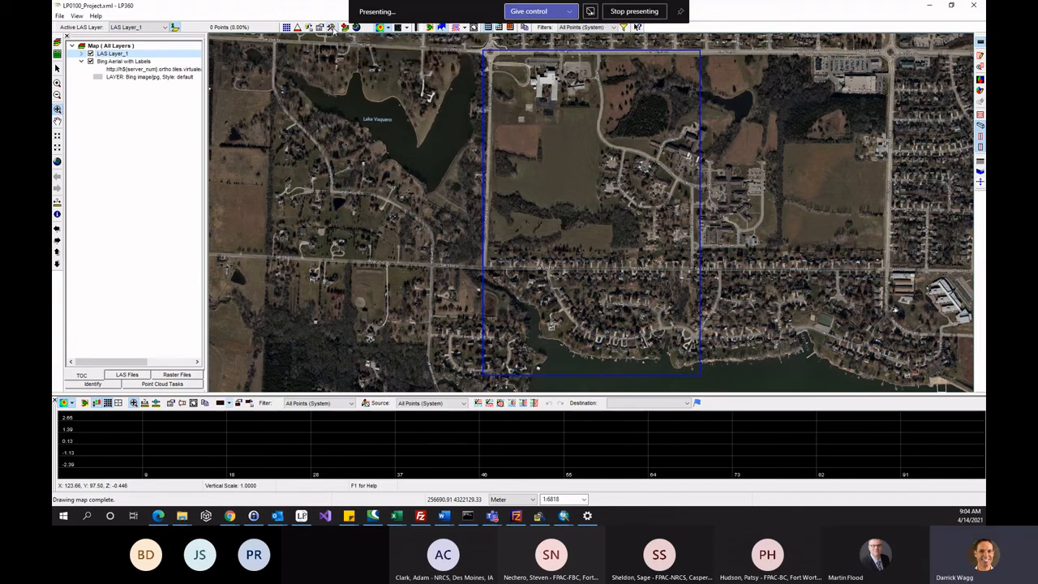
{"action": "right_click", "coordinate": [127, 55]}
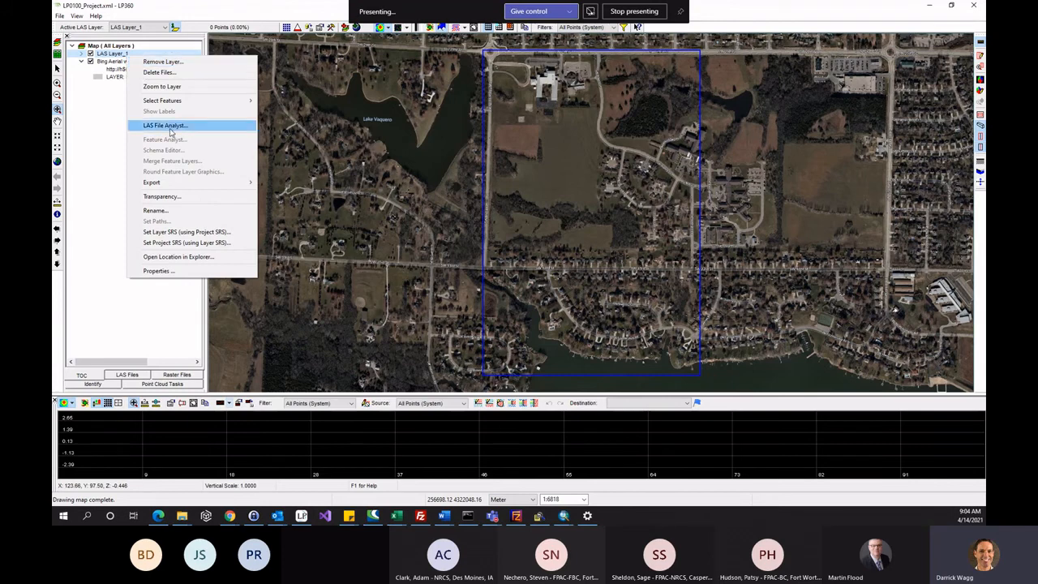
{"action": "left_click", "coordinate": [334, 8]}
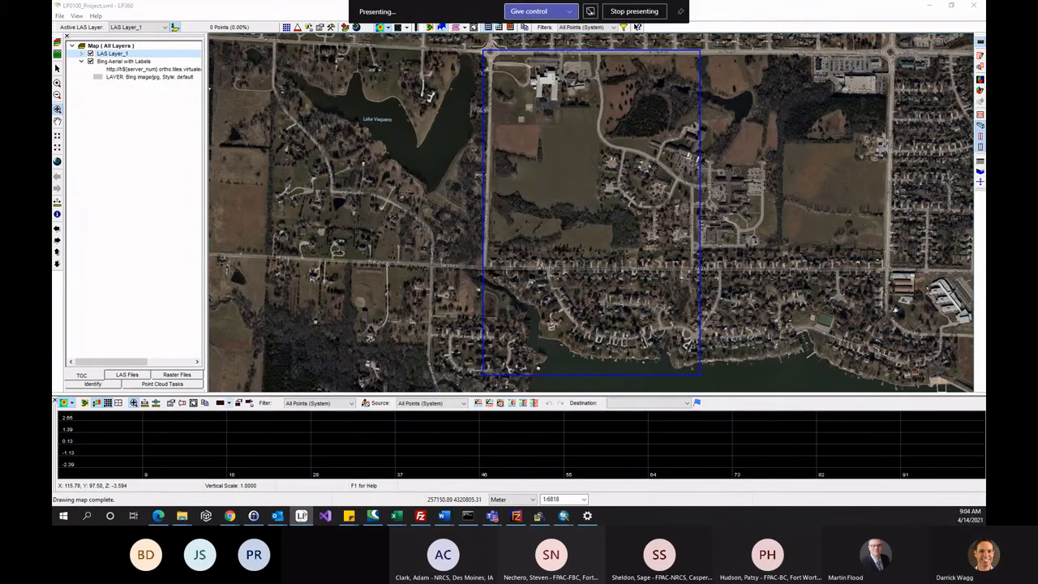
{"action": "left_click", "coordinate": [308, 27]}
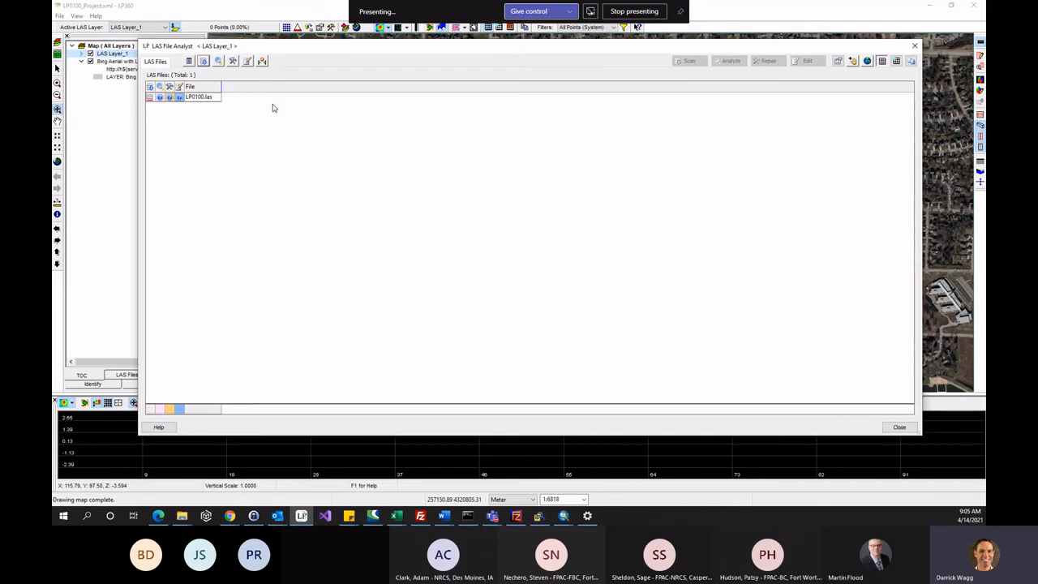
Step: Examine the header columns of LP0100.las, including coordinate system, WKT, version, PDRF, global encoding and GPS time
{"action": "left_click", "coordinate": [189, 64]}
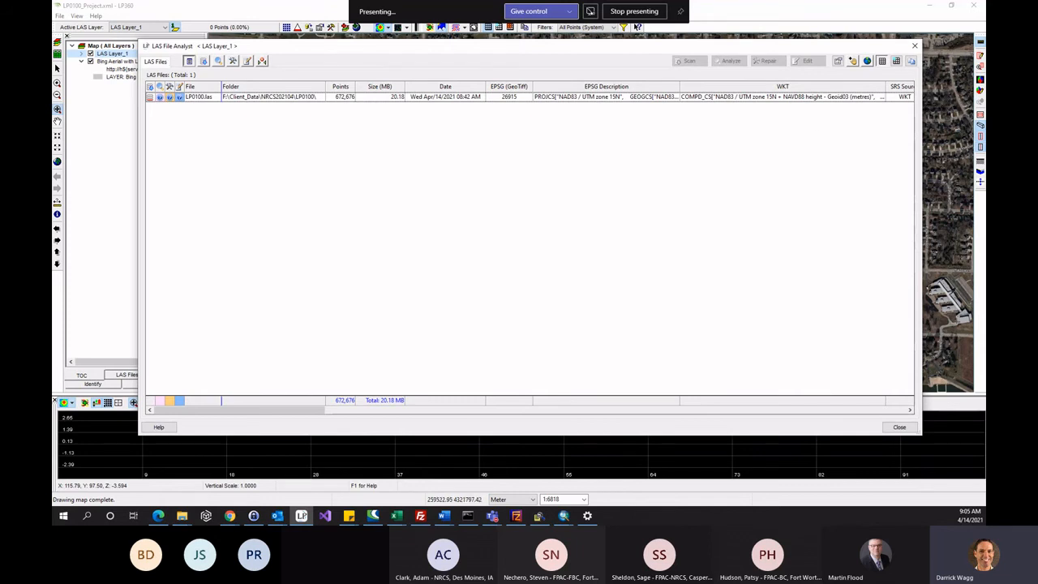
{"action": "left_click_drag", "start_coordinate": [254, 410], "coordinate": [444, 418]}
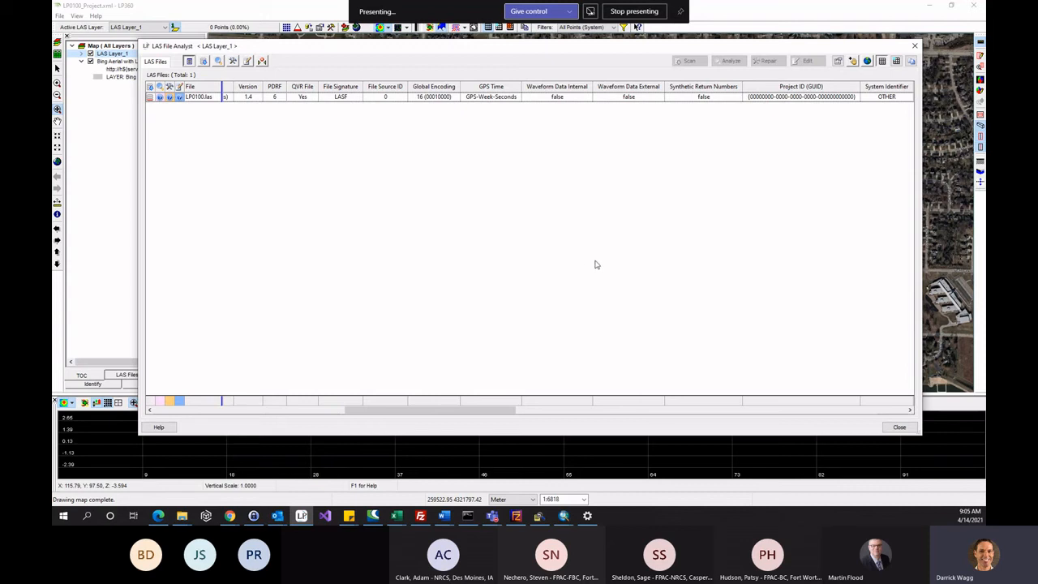
{"action": "left_click", "coordinate": [492, 517]}
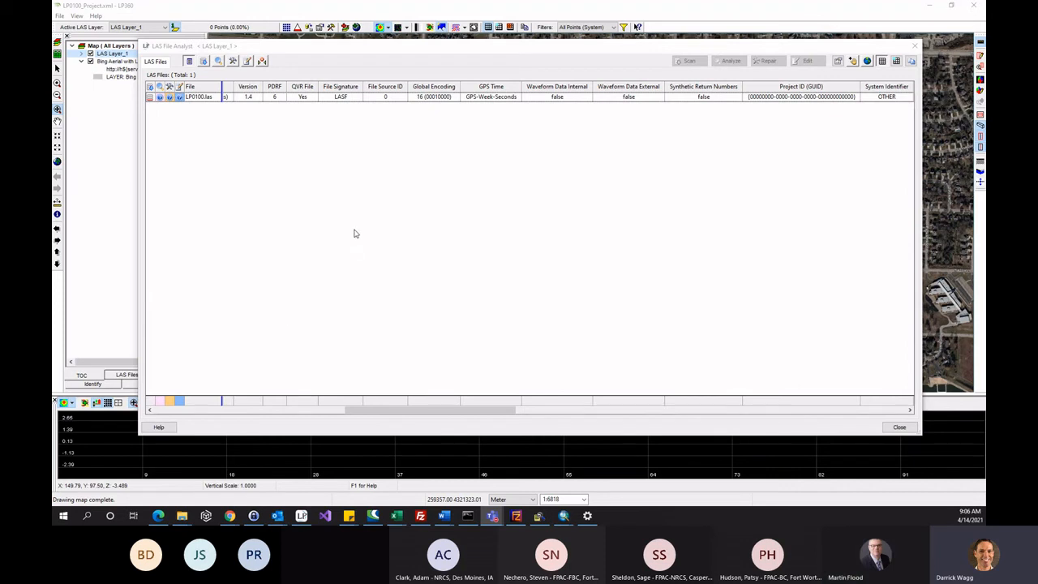
{"action": "left_click_drag", "start_coordinate": [441, 410], "coordinate": [272, 418]}
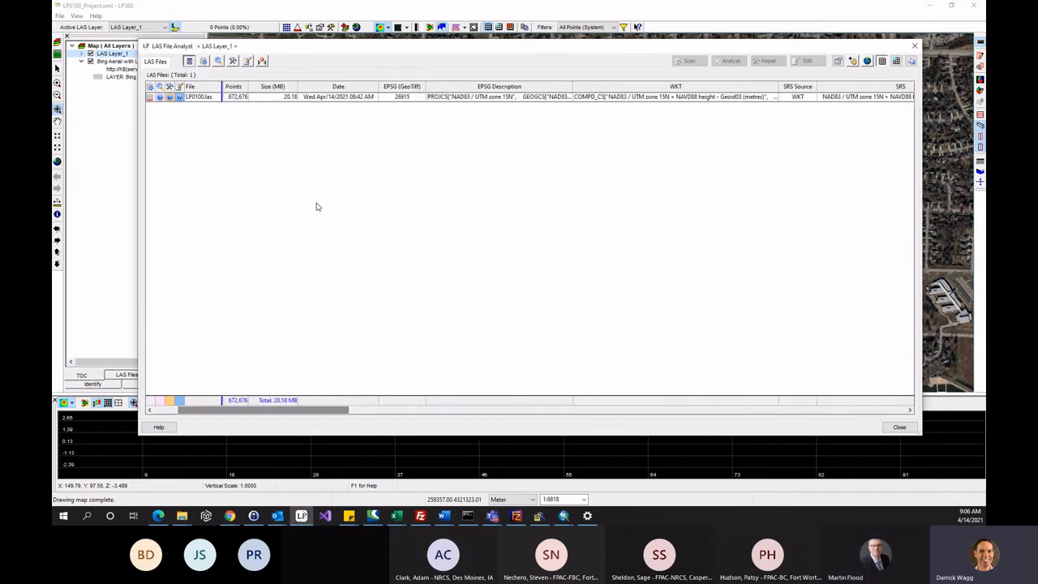
Step: Hide the header columns and scan the LP0100.las file
{"action": "left_click", "coordinate": [190, 61]}
{"action": "left_click", "coordinate": [200, 98]}
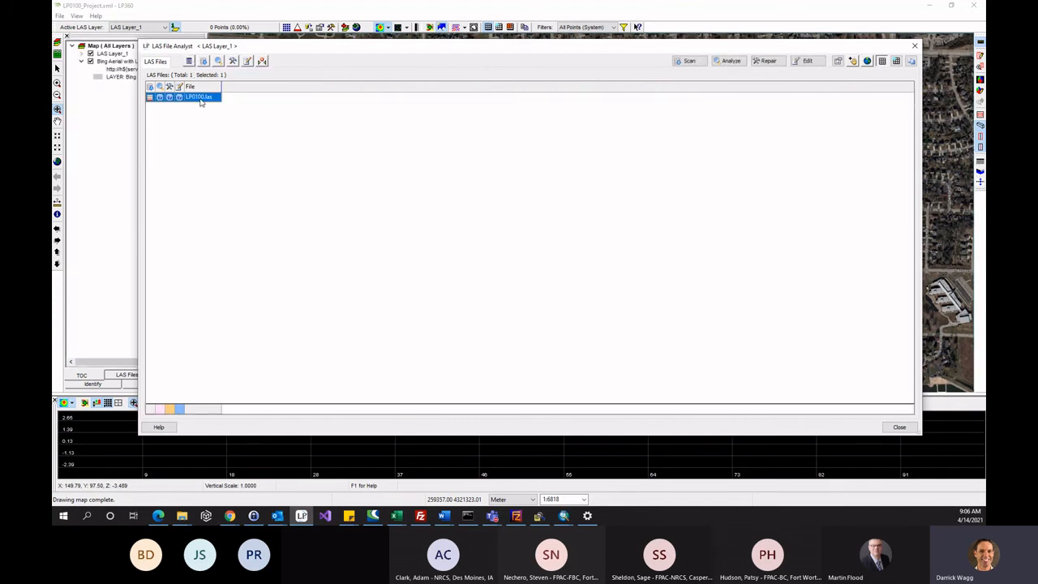
{"action": "mouse_move", "coordinate": [153, 98]}
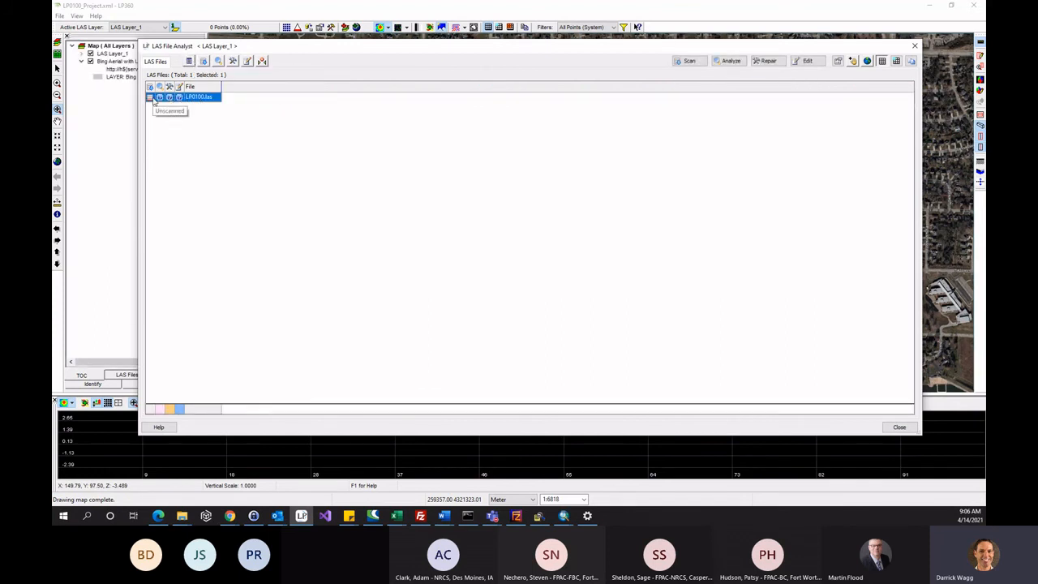
{"action": "left_click", "coordinate": [697, 63]}
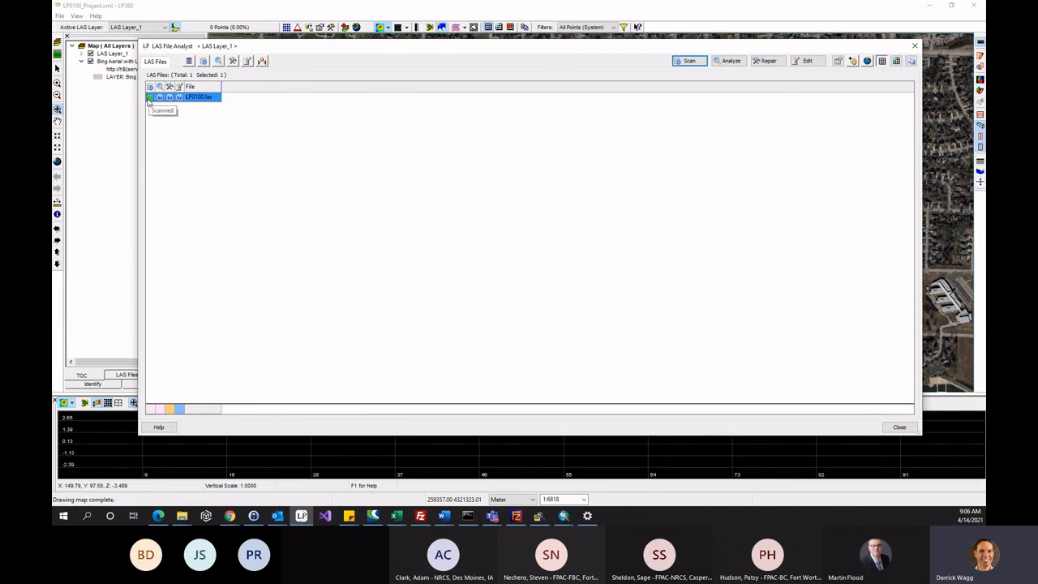
Step: Show the scan columns for LP0100.las and examine its extents, intensity, returns, flags, scan directions and class counts
{"action": "left_click", "coordinate": [204, 61]}
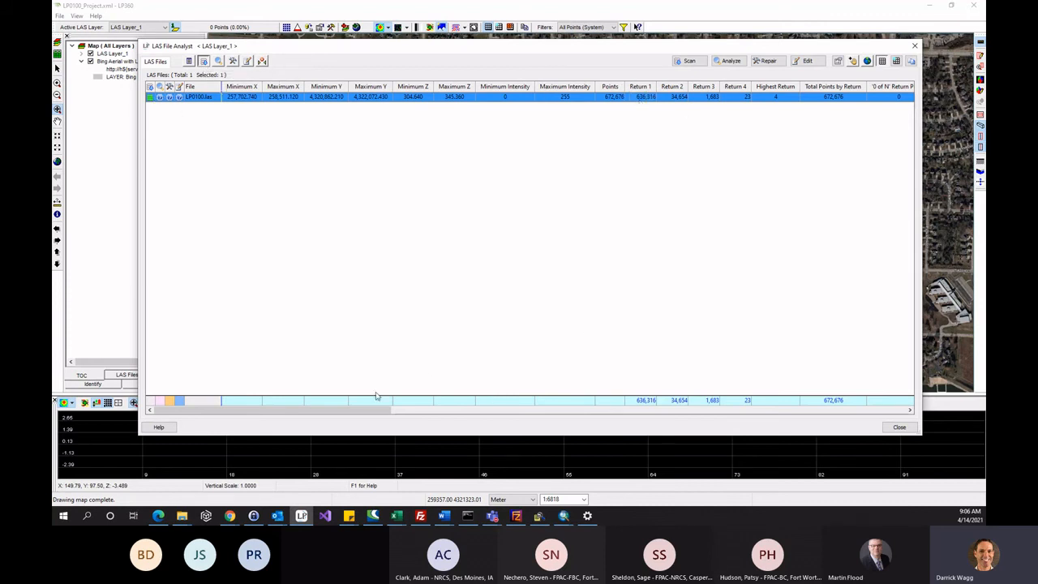
{"action": "left_click_drag", "start_coordinate": [377, 410], "coordinate": [401, 409]}
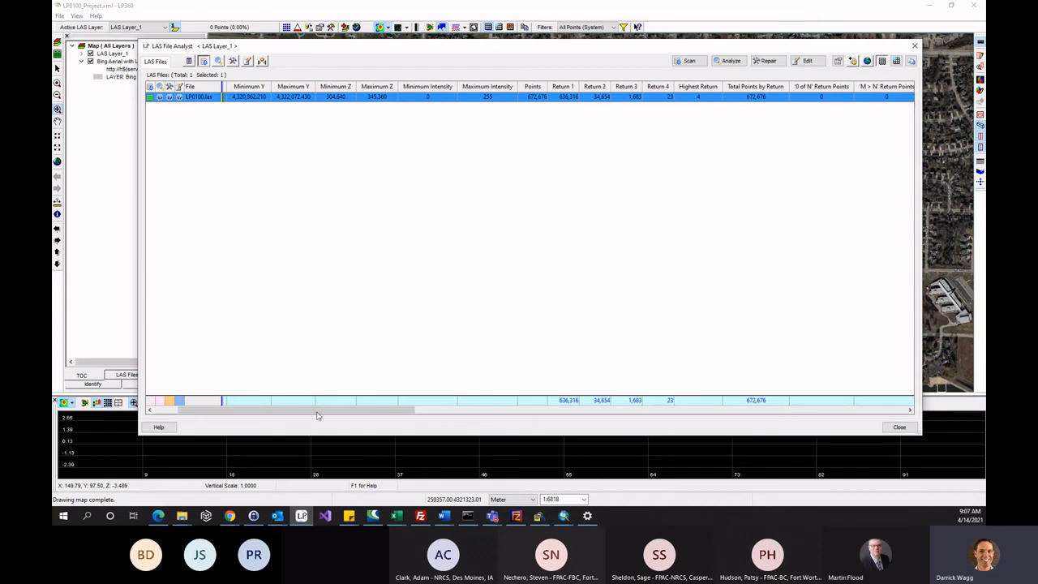
{"action": "left_click_drag", "start_coordinate": [317, 416], "coordinate": [524, 419]}
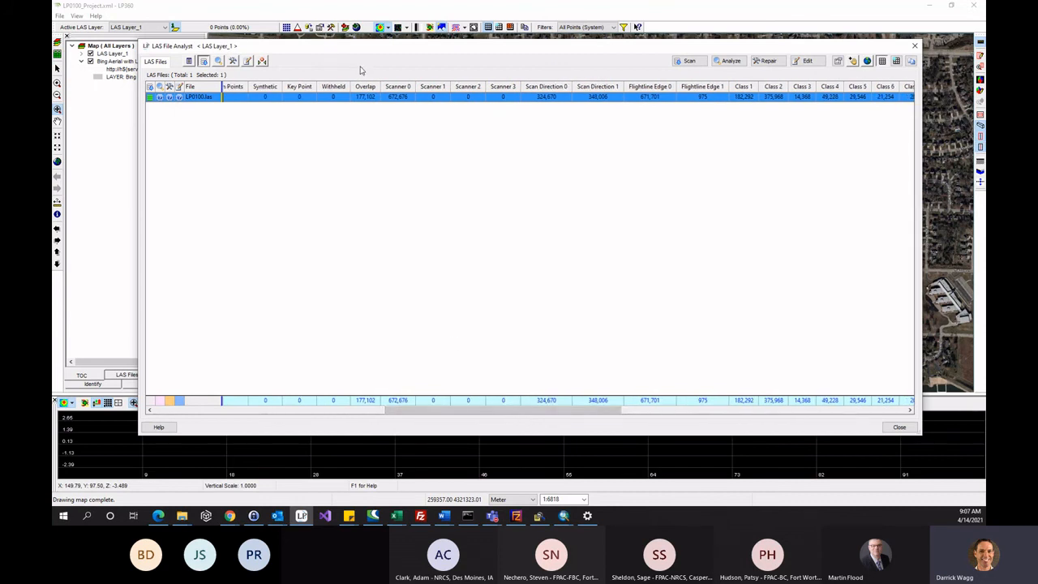
Step: Examine the scanner, scan direction, flightline edge and class count columns for LP0100.las
{"action": "left_click_drag", "start_coordinate": [430, 417], "coordinate": [404, 416]}
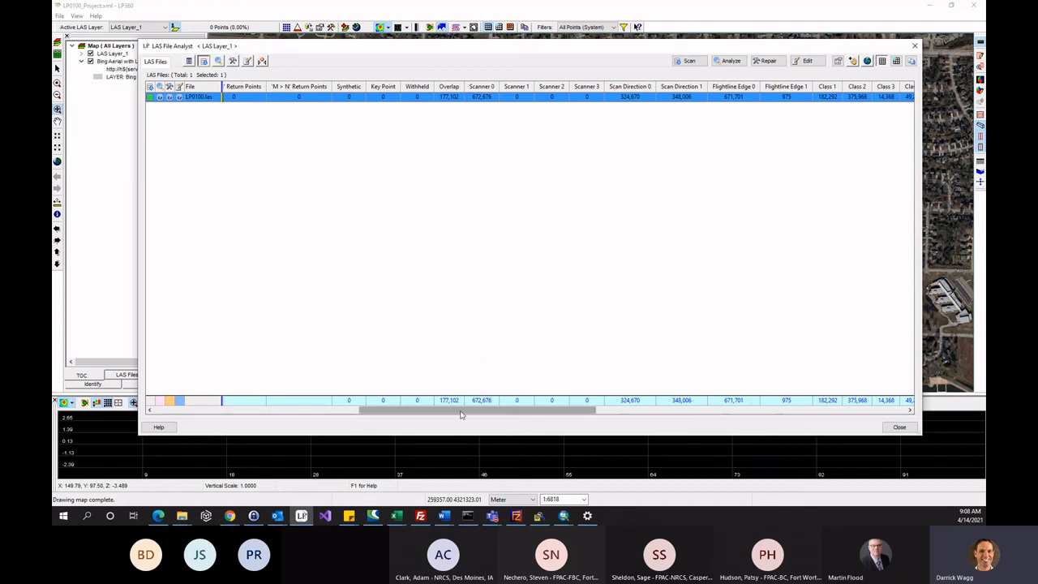
{"action": "left_click_drag", "start_coordinate": [459, 414], "coordinate": [574, 423]}
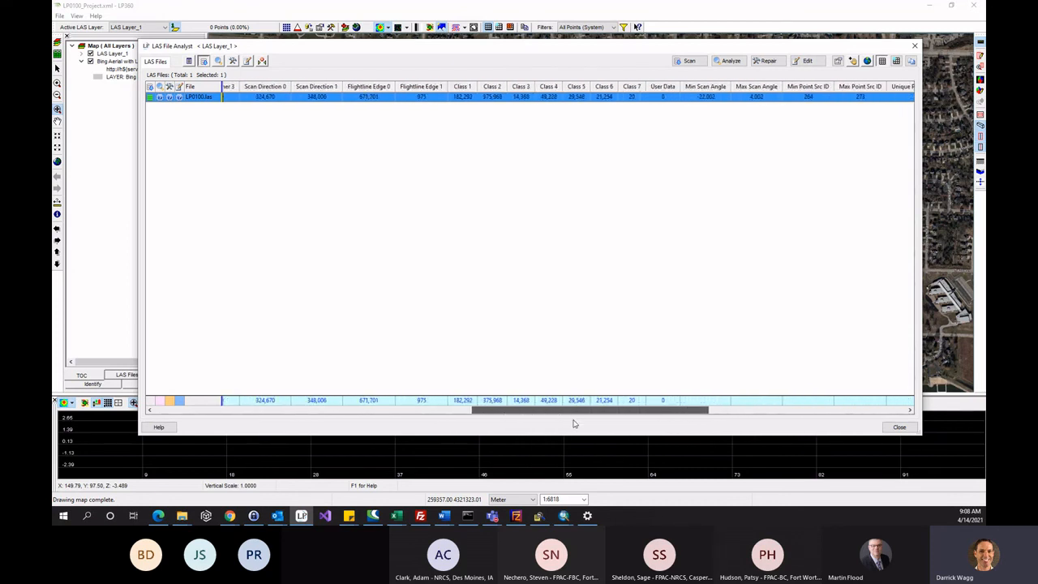
{"action": "left_click_drag", "start_coordinate": [573, 423], "coordinate": [575, 423]}
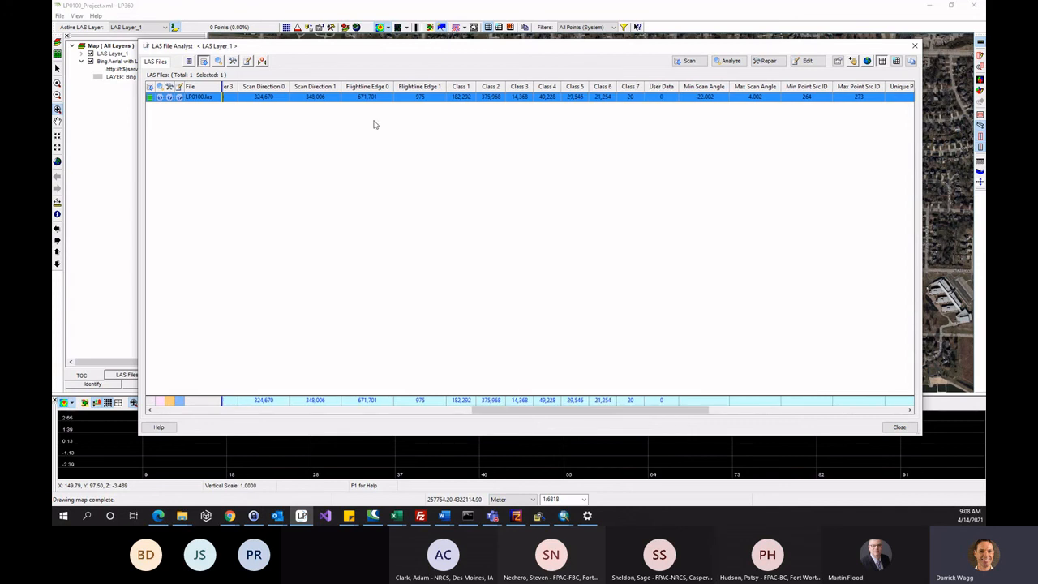
Step: Switch to LIDAR Server in the browser, check the KS_Shawnee_2006 description in the project list, and return to LP360
{"action": "left_click", "coordinate": [160, 516]}
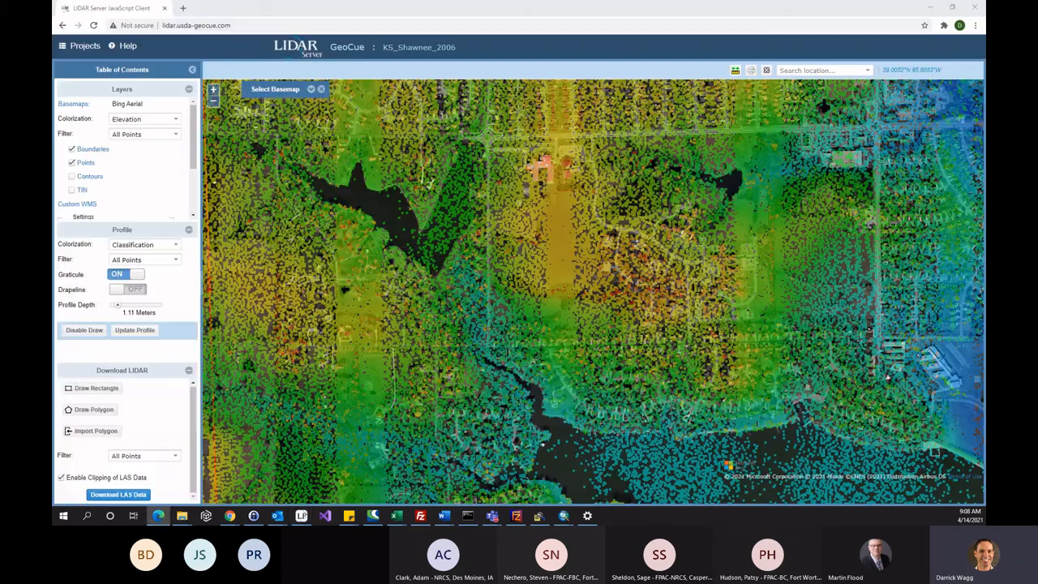
{"action": "left_click", "coordinate": [85, 45]}
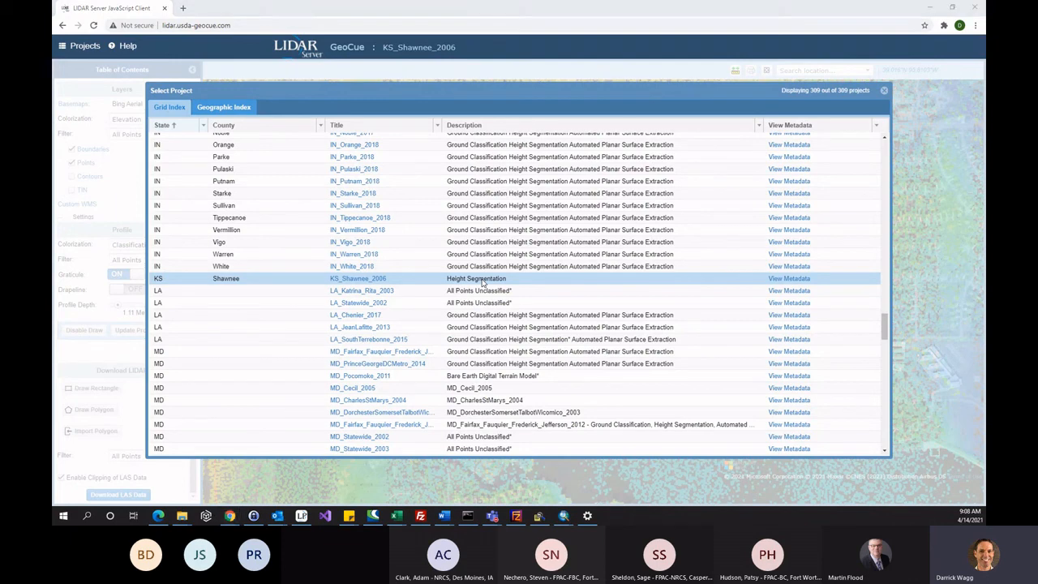
{"action": "key", "text": "alt+Tab"}
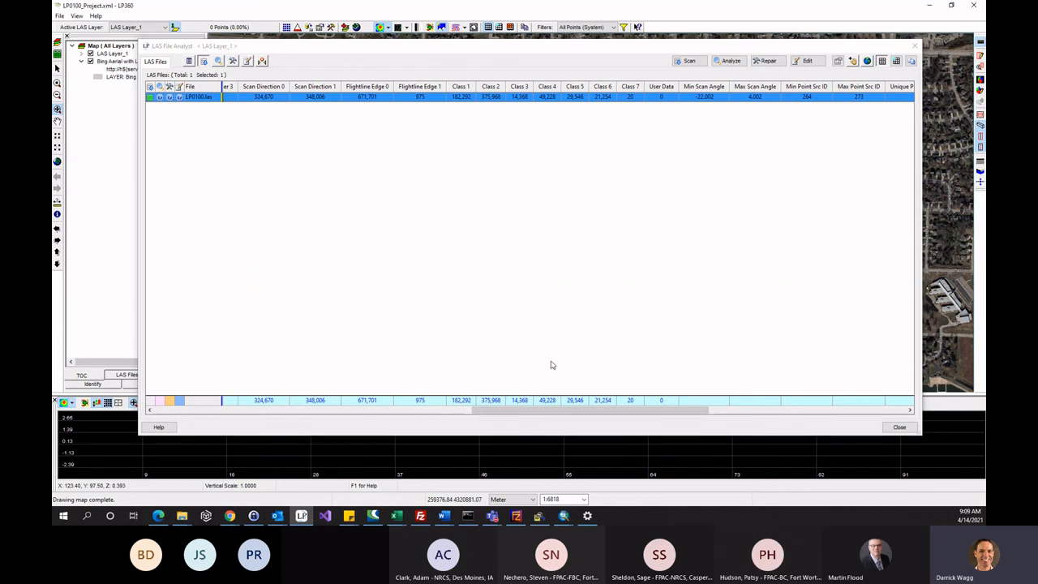
Step: Examine the scan angle, point source ID, GPS time, color and infrared columns for LP0100.las, returning to the first scan columns
{"action": "left_click_drag", "start_coordinate": [513, 415], "coordinate": [611, 422]}
{"action": "left_click_drag", "start_coordinate": [625, 419], "coordinate": [678, 408]}
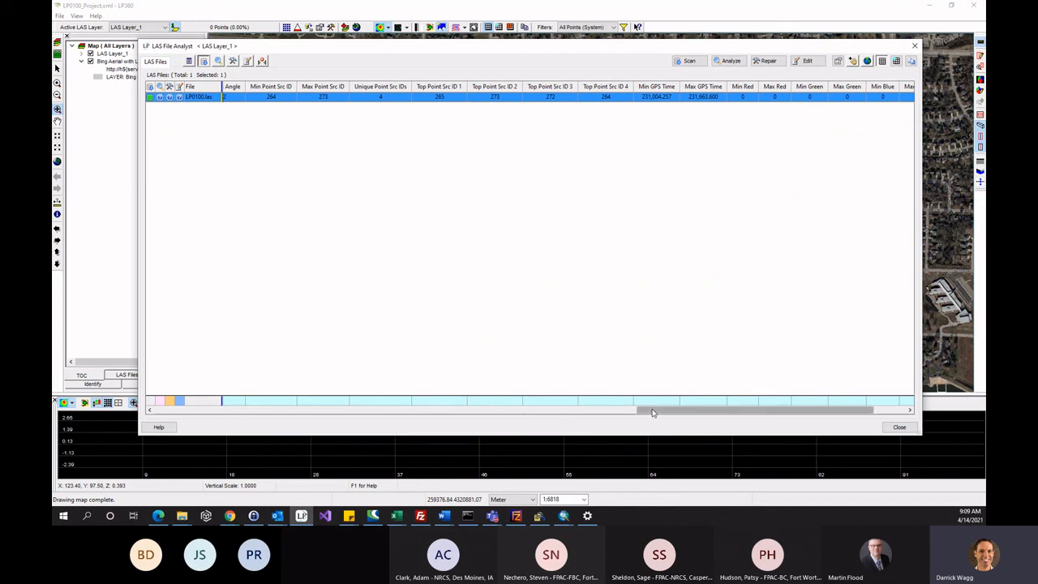
{"action": "left_click_drag", "start_coordinate": [654, 412], "coordinate": [743, 415]}
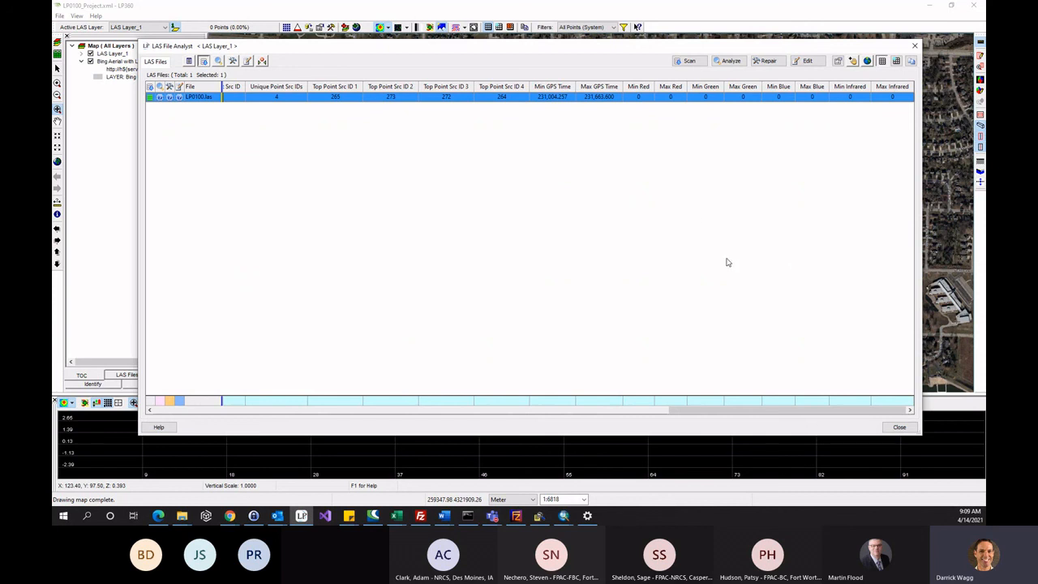
{"action": "left_click_drag", "start_coordinate": [692, 417], "coordinate": [168, 414]}
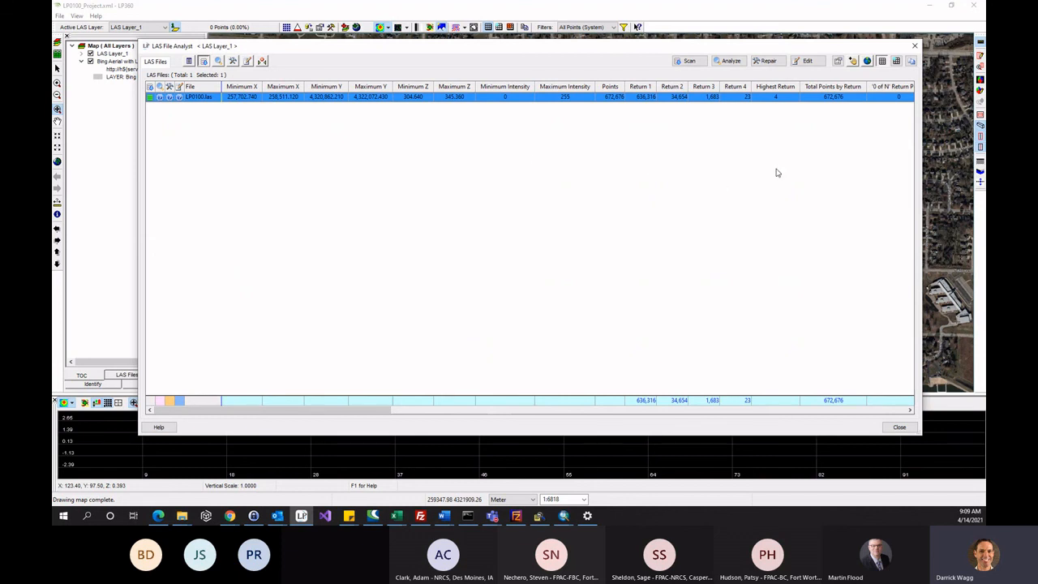
Step: Open the LAS File Analyst options and review the scan settings and the LP360 and LAS analysis tests
{"action": "left_click", "coordinate": [838, 62]}
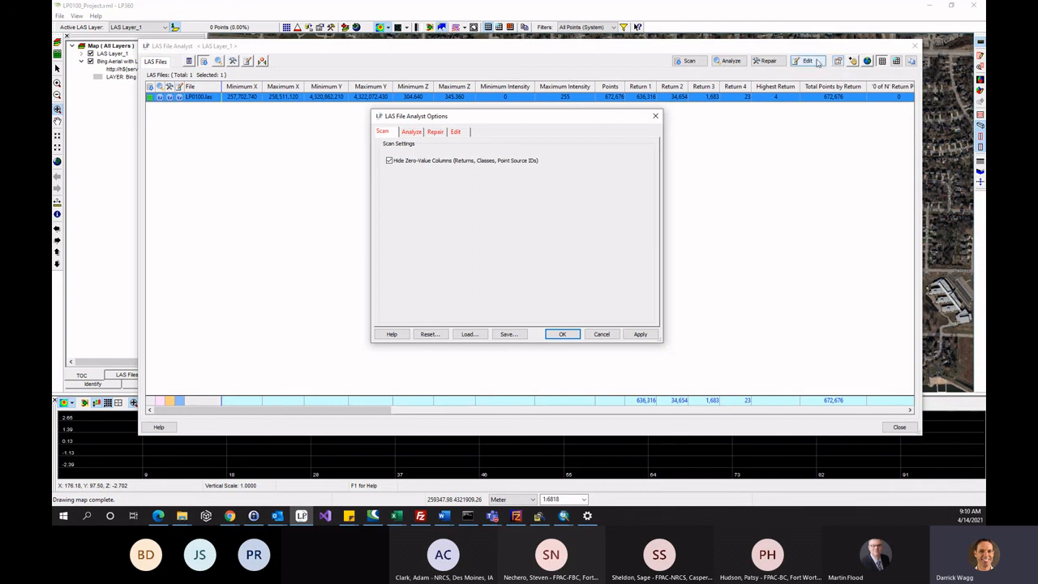
{"action": "left_click", "coordinate": [418, 132]}
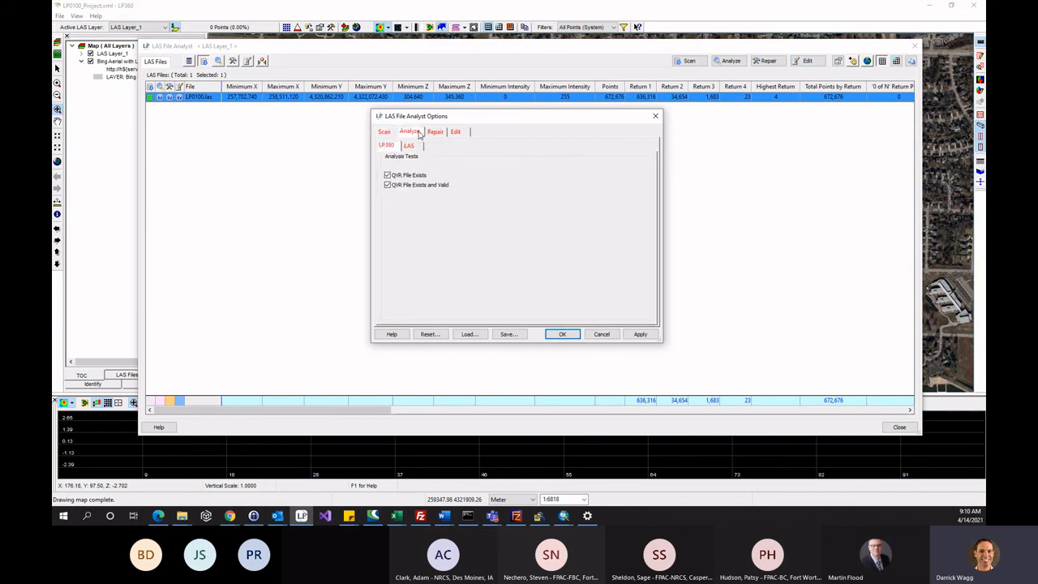
{"action": "left_click", "coordinate": [409, 147]}
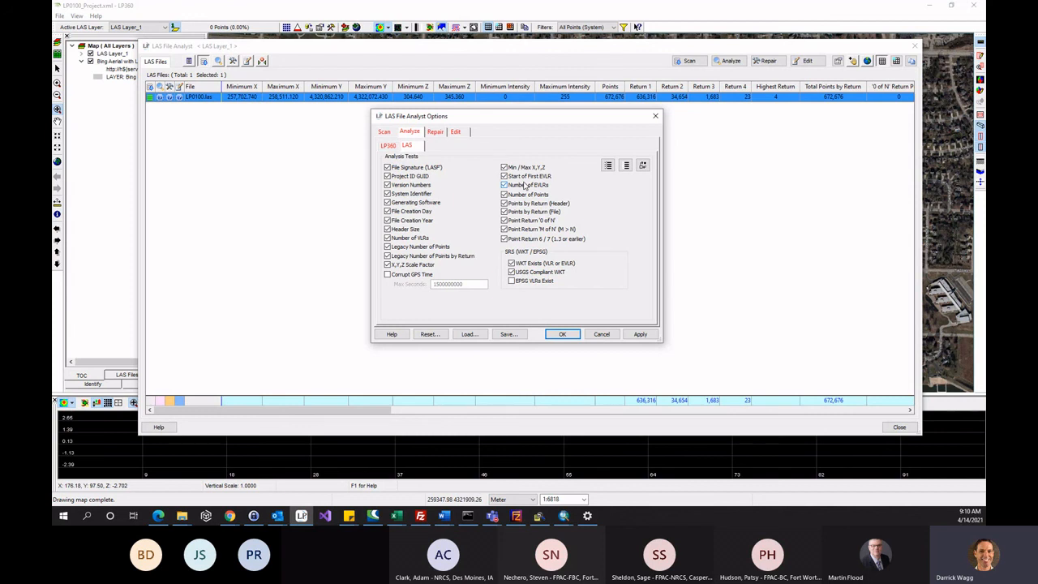
{"action": "mouse_move", "coordinate": [467, 122]}
{"action": "left_mouse_down"}
{"action": "mouse_move", "coordinate": [447, 116]}
{"action": "mouse_move", "coordinate": [462, 126]}
{"action": "left_mouse_up"}
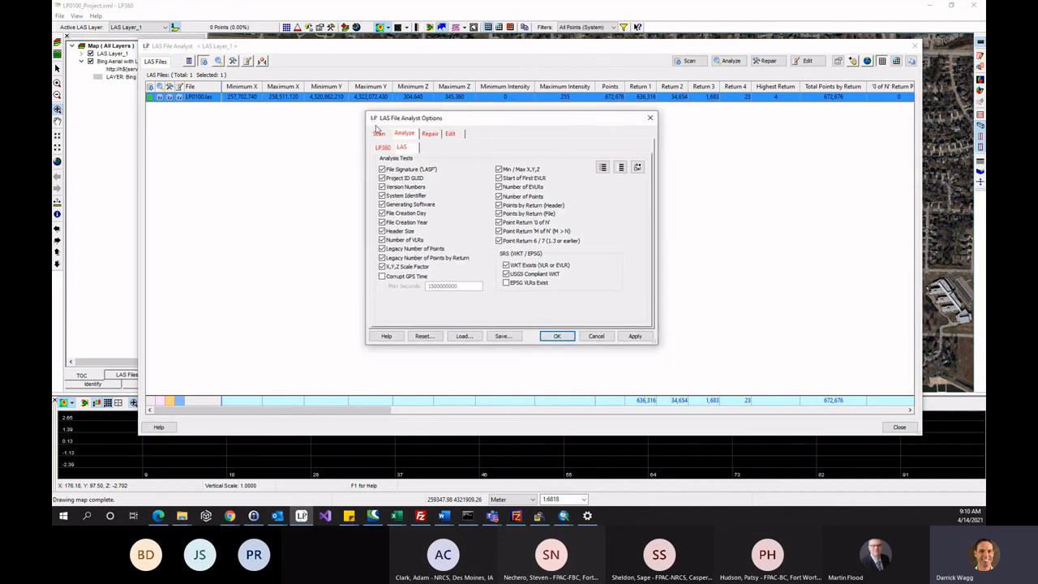
Step: Review the LP360 and LAS repair actions and the edit actions, and dismiss the options without applying changes
{"action": "left_click", "coordinate": [434, 132]}
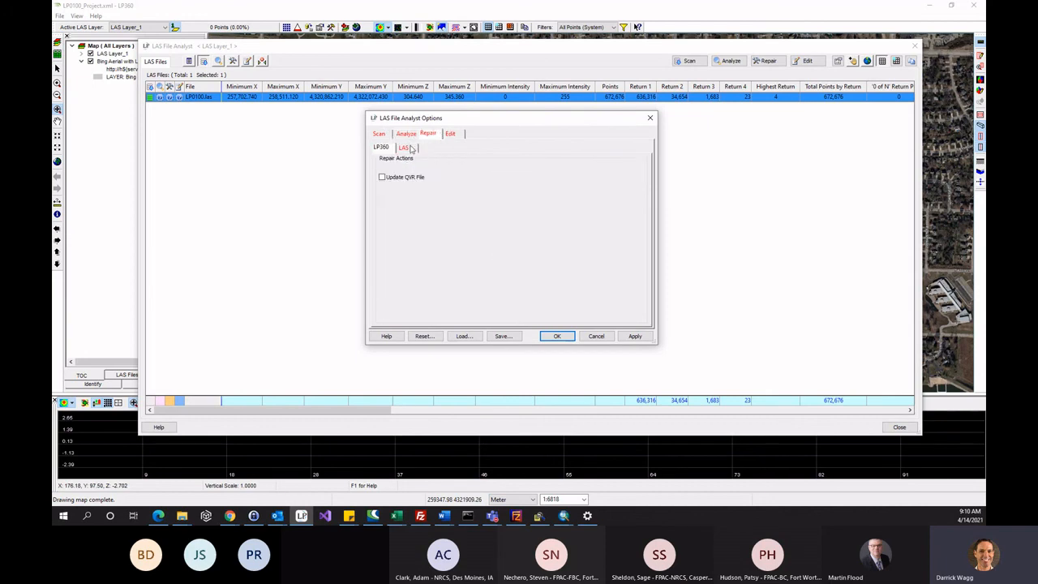
{"action": "left_click", "coordinate": [410, 148]}
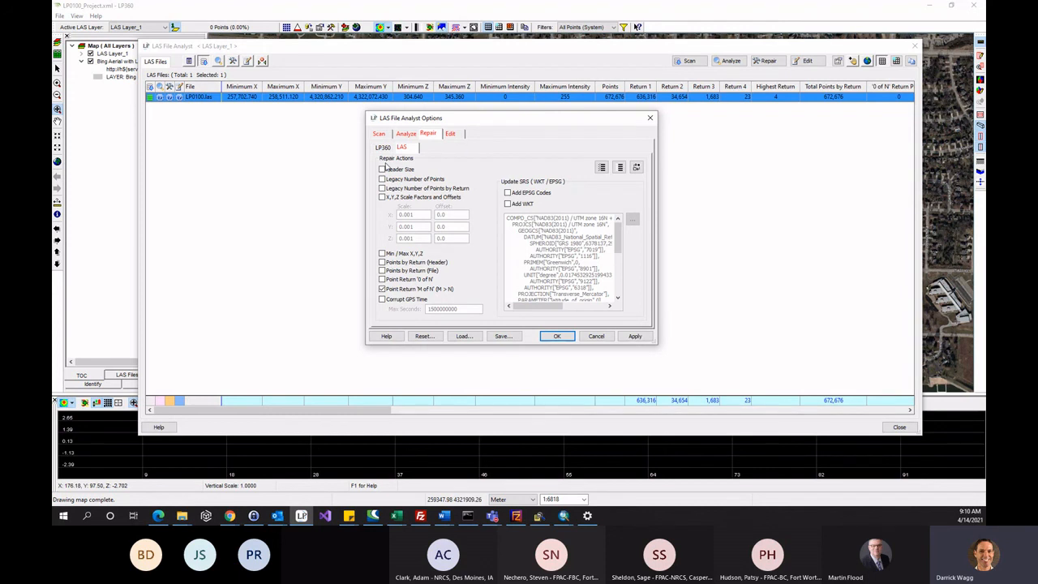
{"action": "left_click", "coordinate": [451, 135]}
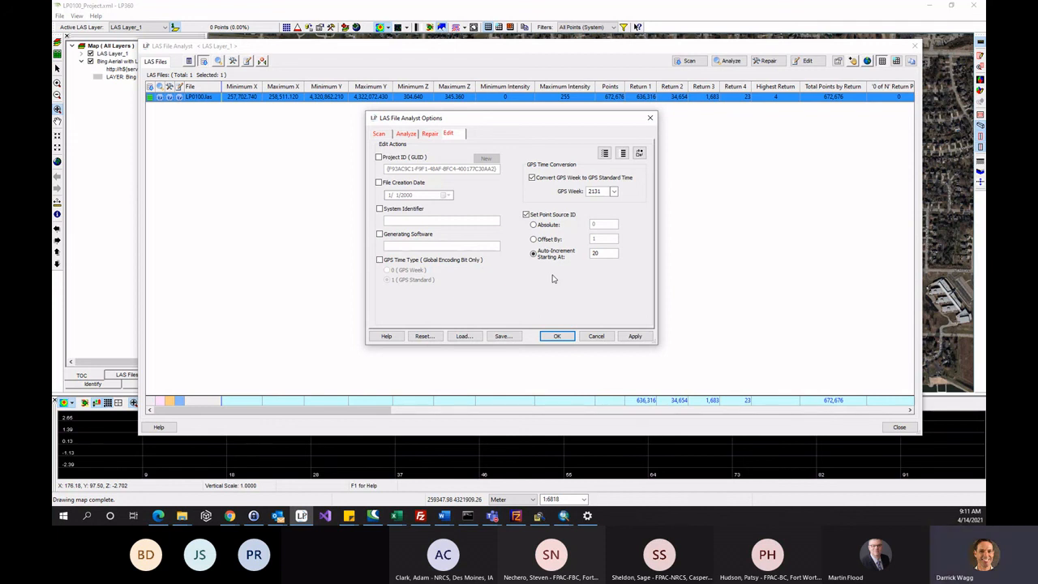
{"action": "left_click", "coordinate": [596, 336]}
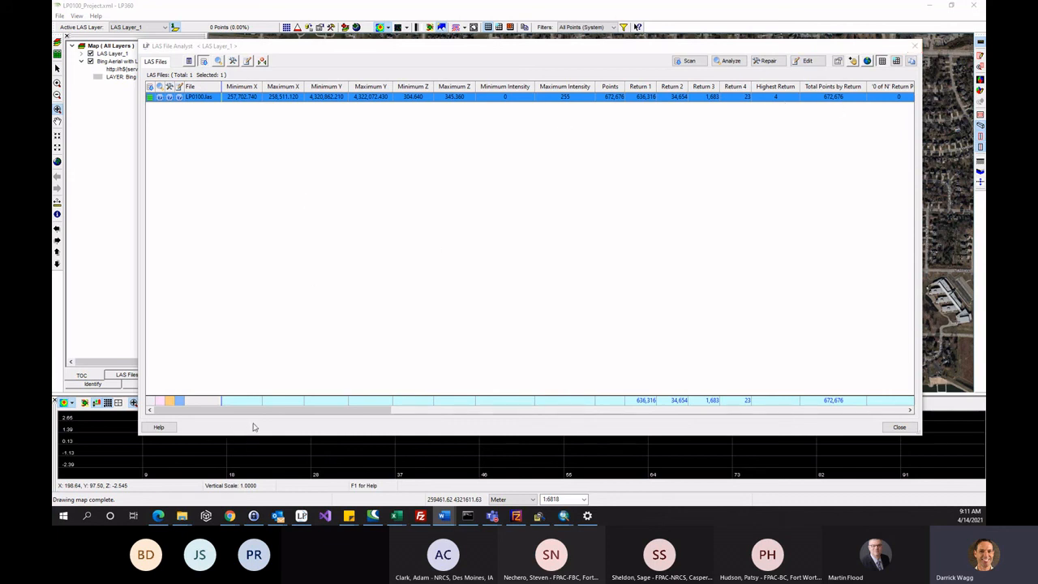
Step: Recheck the return, flag, class and scan angle columns for LP0100.las and close the LAS File Analyst
{"action": "left_click_drag", "start_coordinate": [255, 410], "coordinate": [365, 419]}
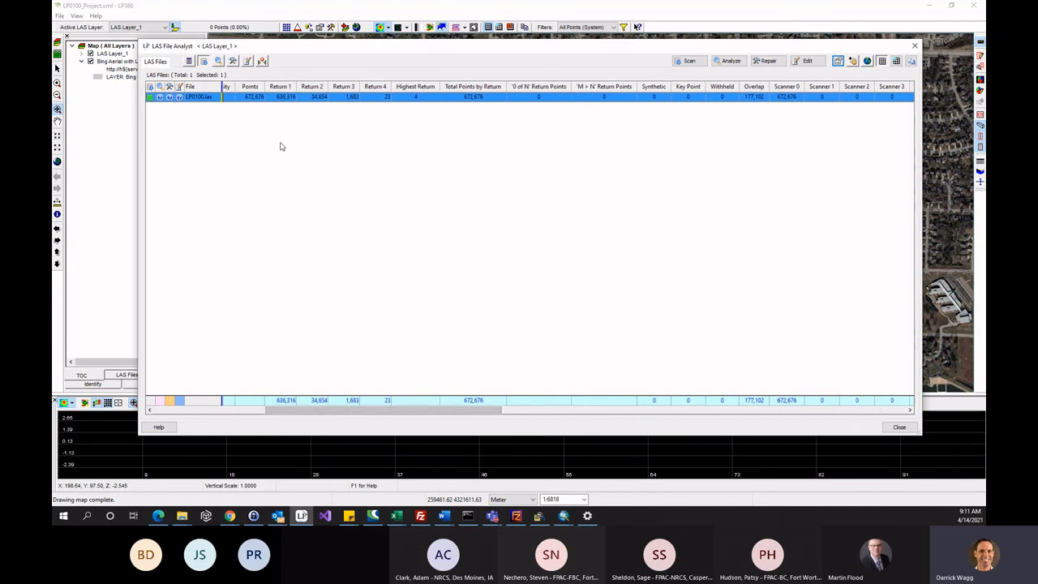
{"action": "left_click_drag", "start_coordinate": [378, 410], "coordinate": [588, 415]}
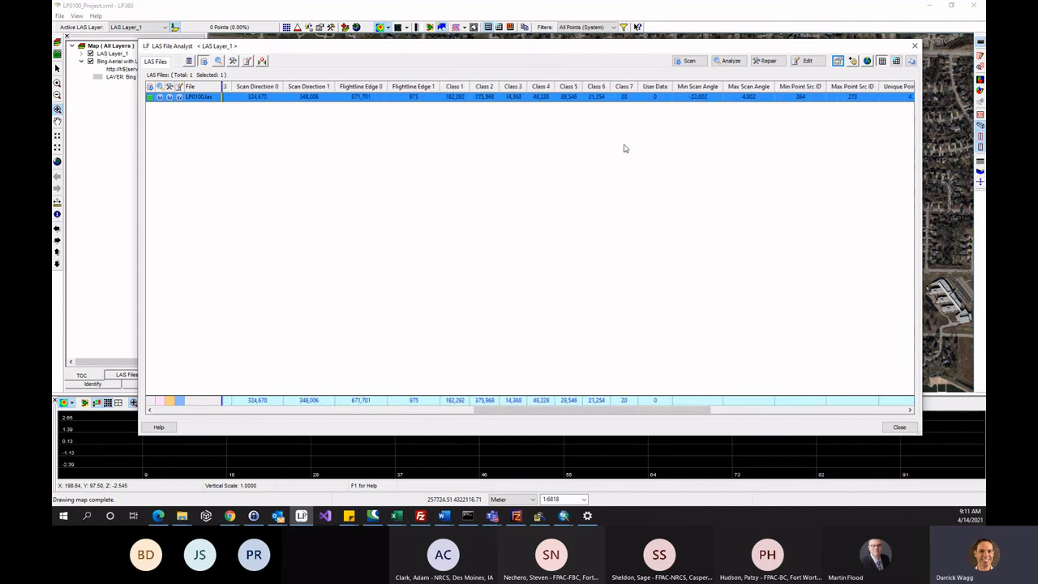
{"action": "left_click", "coordinate": [894, 432]}
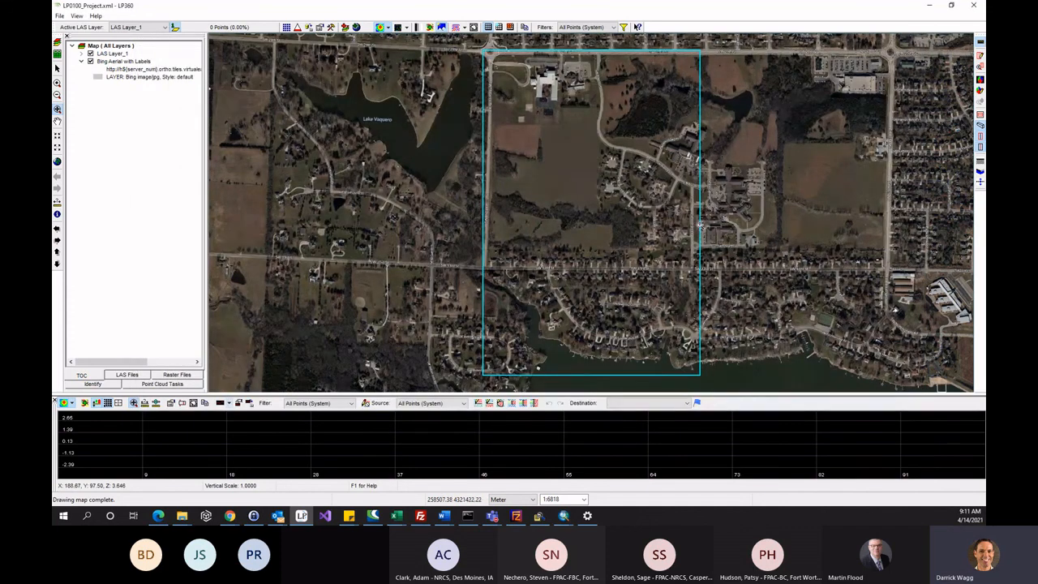